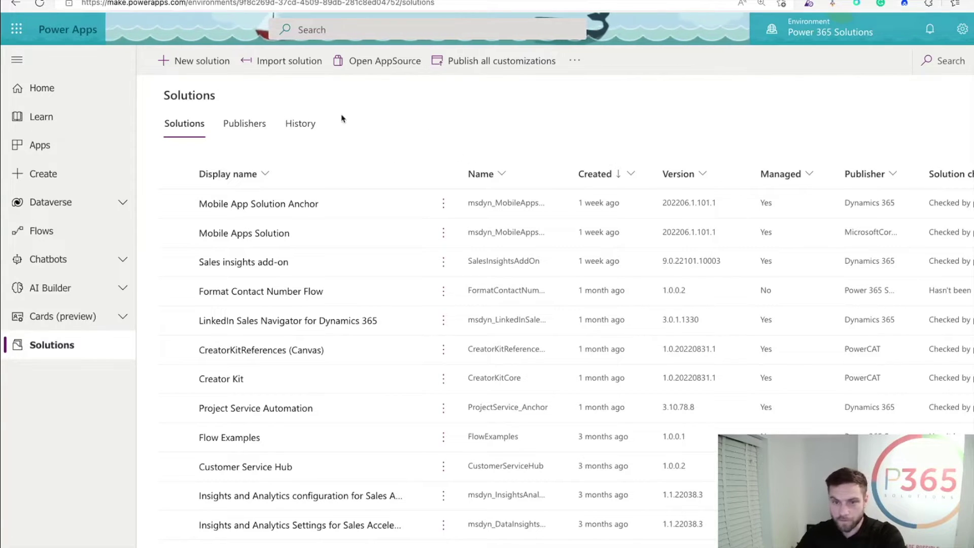
# - Open Flow Examples in Power Apps, then bring up Power Automate's Solutions list from the app launcher
pyautogui.click(230, 439)
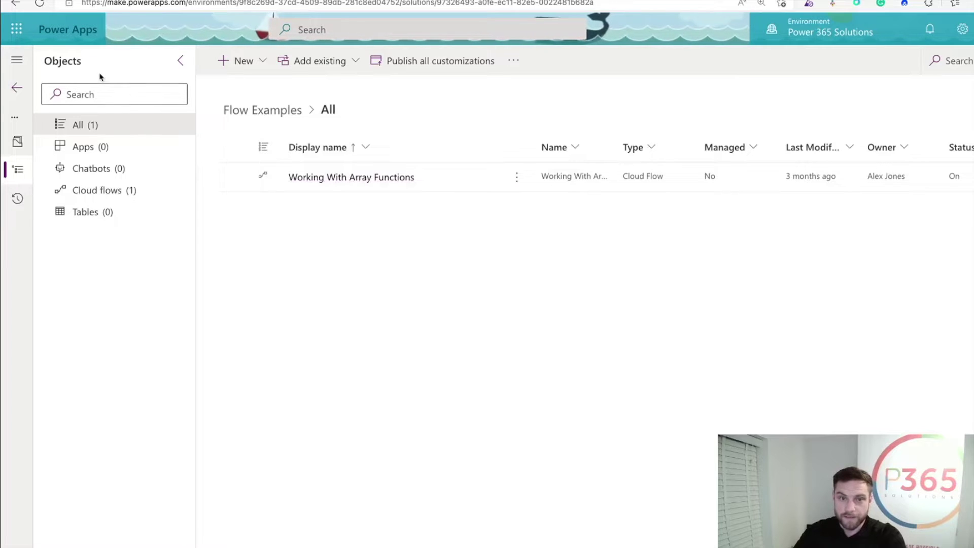
pyautogui.click(16, 28)
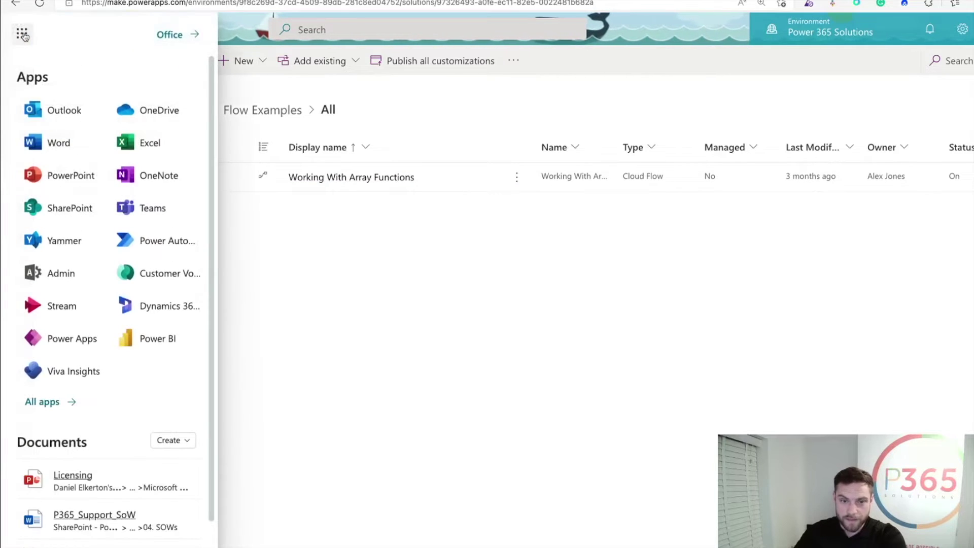
pyautogui.click(156, 243)
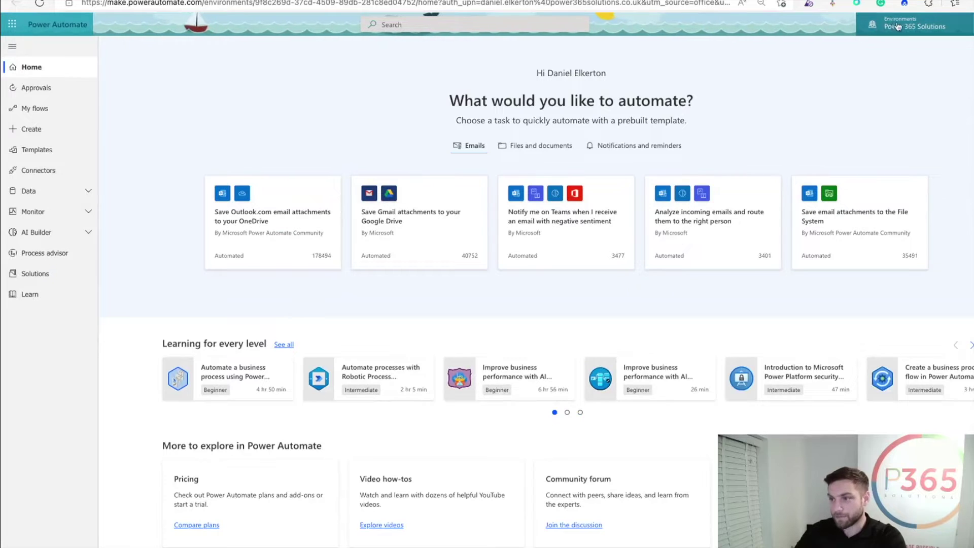
pyautogui.click(49, 278)
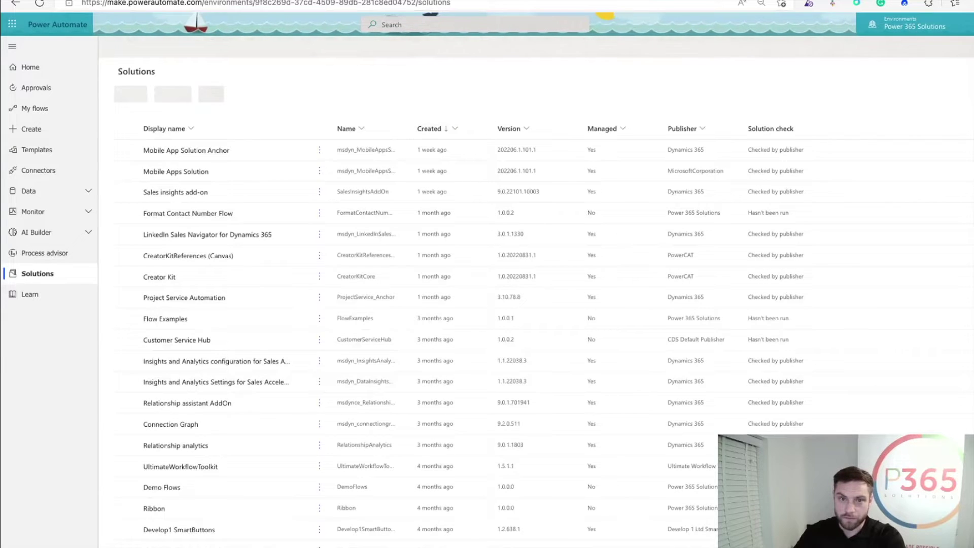
# - Switch back to the Power Automate solutions page and open the Flow Examples solution
pyautogui.click(111, 3)
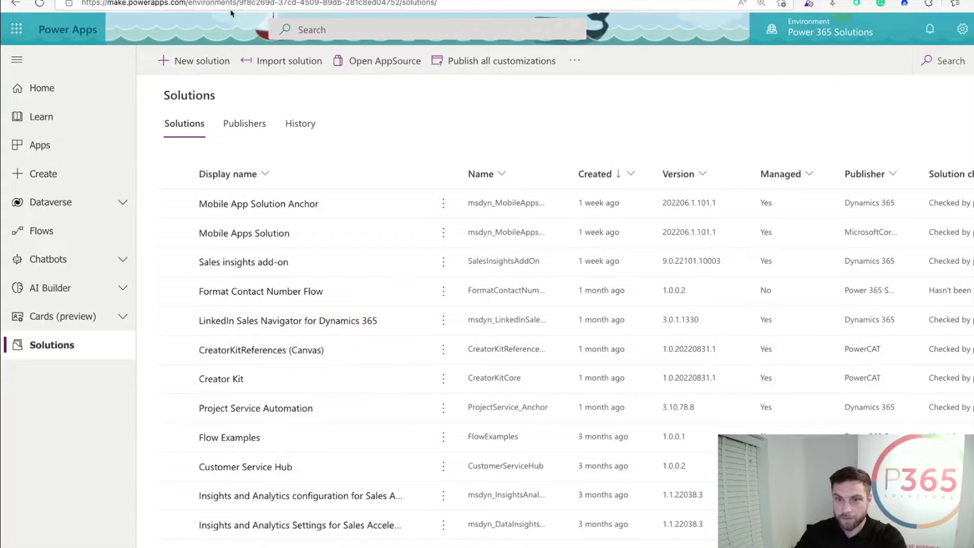
pyautogui.hotkey('ctrl', 'Tab')
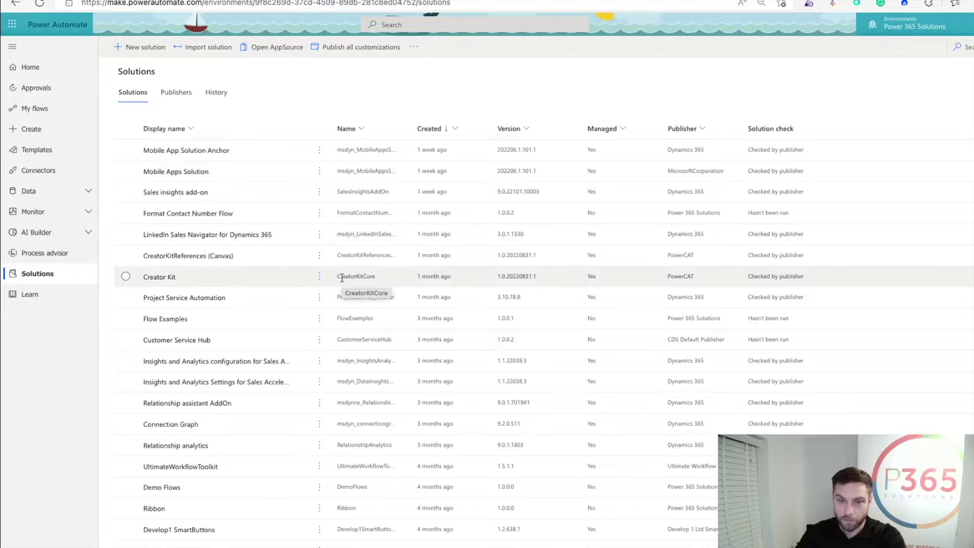
pyautogui.click(174, 318)
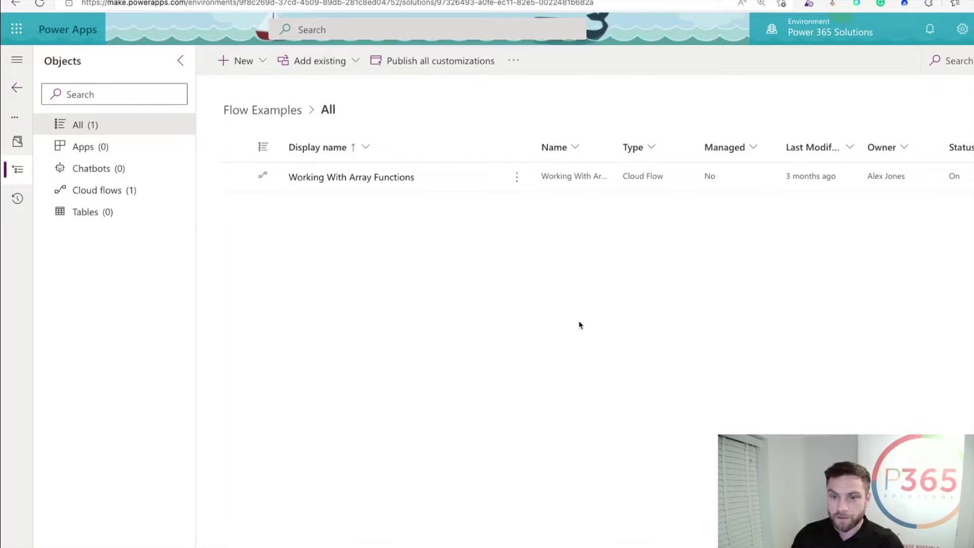
# - Create an instant cloud flow named 'Location Flow' using the Manually trigger a flow trigger
pyautogui.click(261, 61)
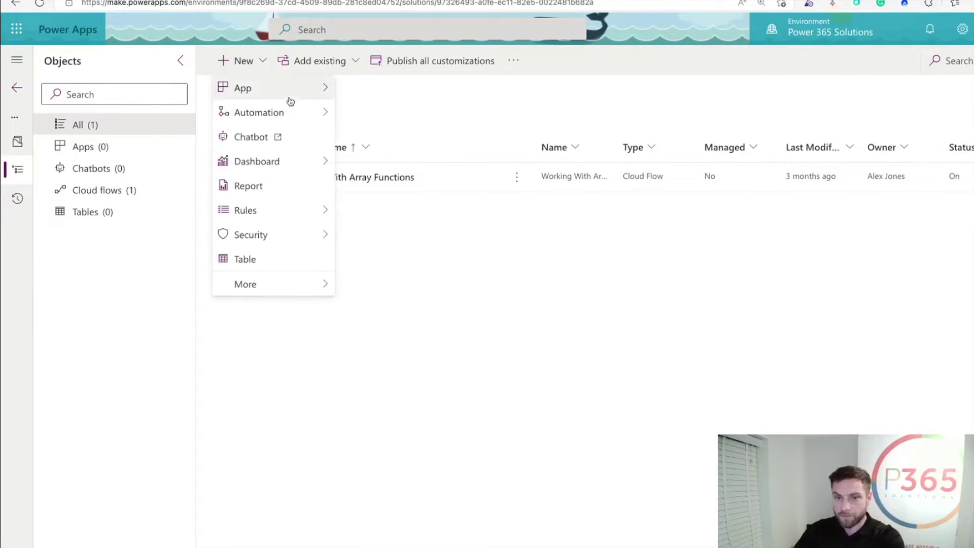
pyautogui.moveTo(296, 117)
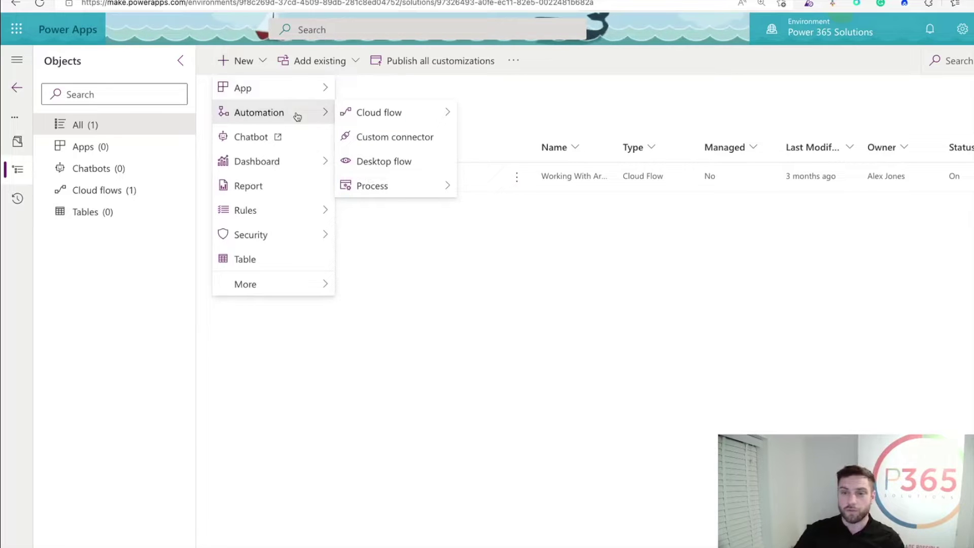
pyautogui.moveTo(398, 113)
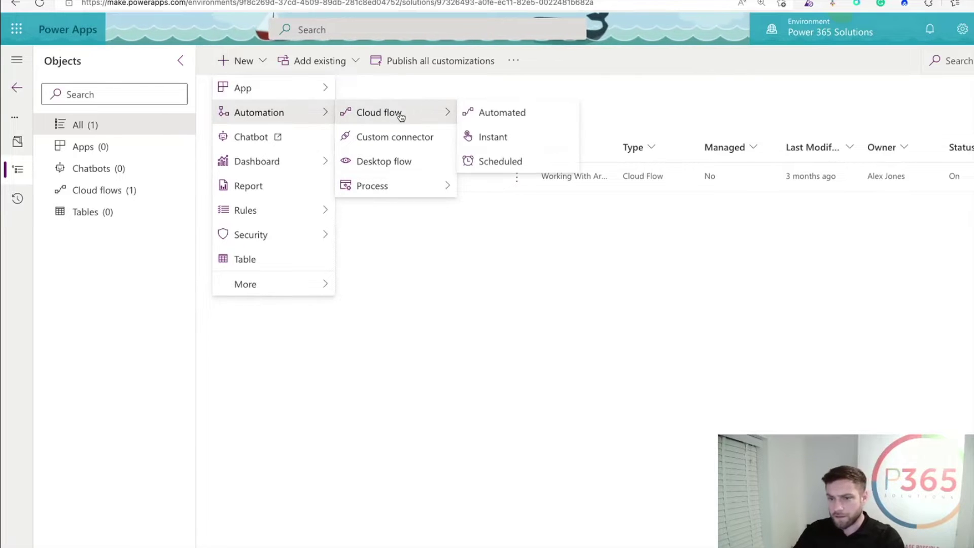
pyautogui.click(494, 138)
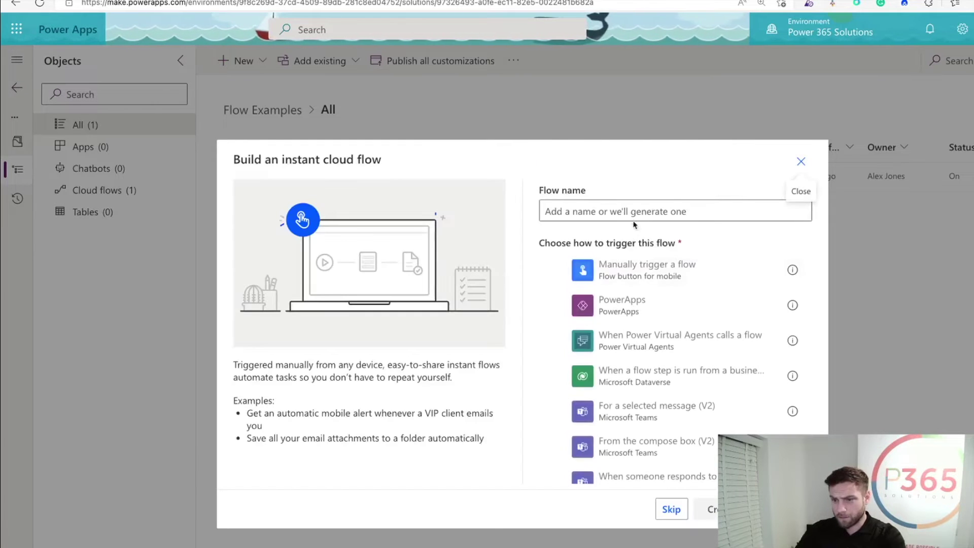
pyautogui.click(635, 212)
pyautogui.write('Location Flow')
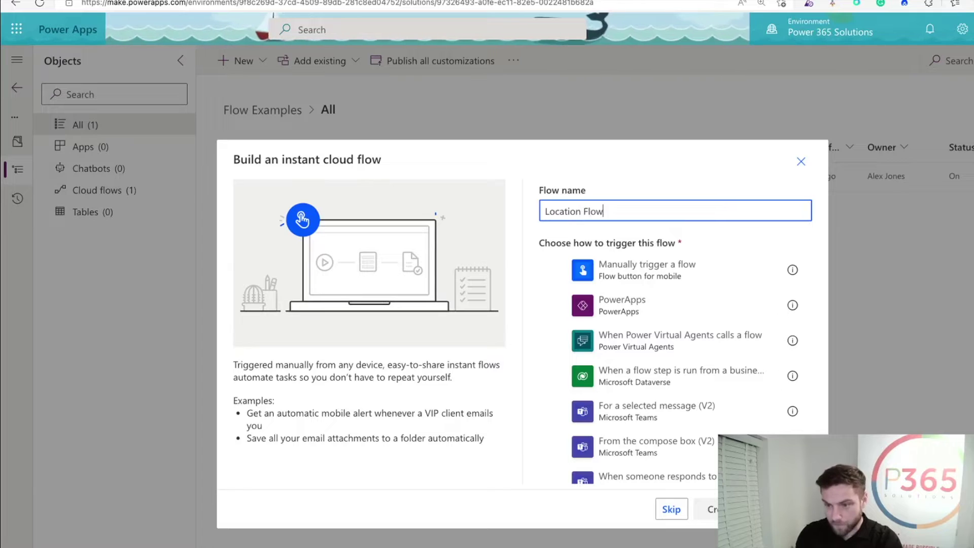
pyautogui.click(647, 272)
pyautogui.click(706, 509)
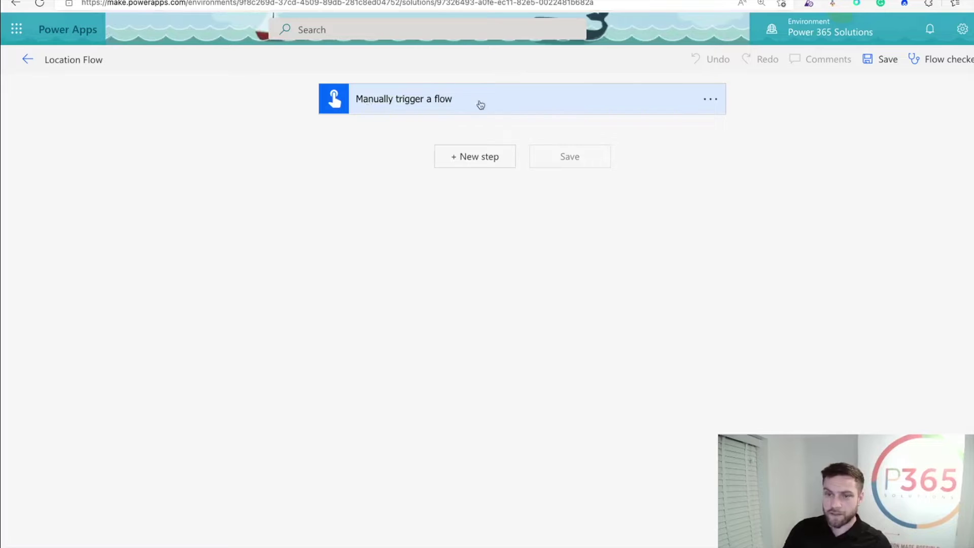
# - Add a text input named 'Surname' to the manual trigger and start a new step
pyautogui.click(507, 103)
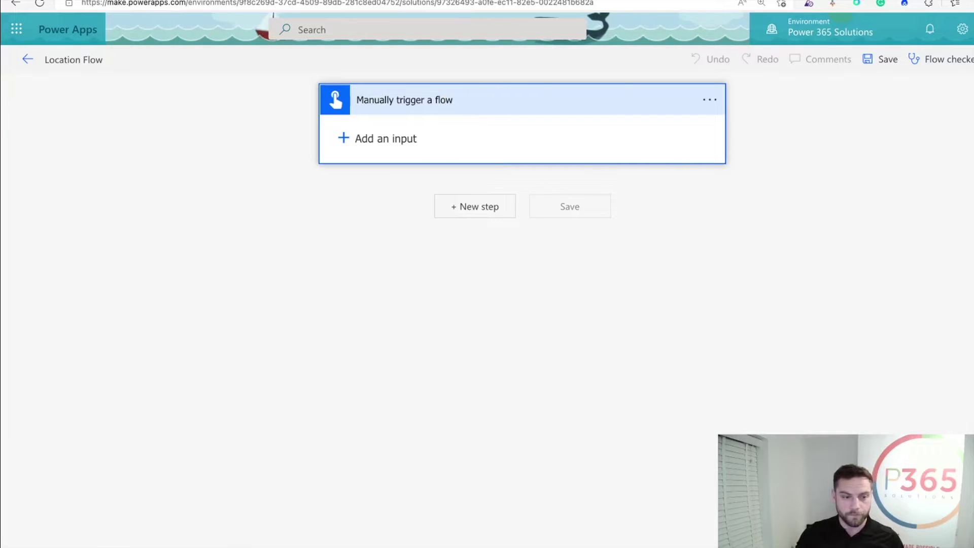
pyautogui.click(432, 290)
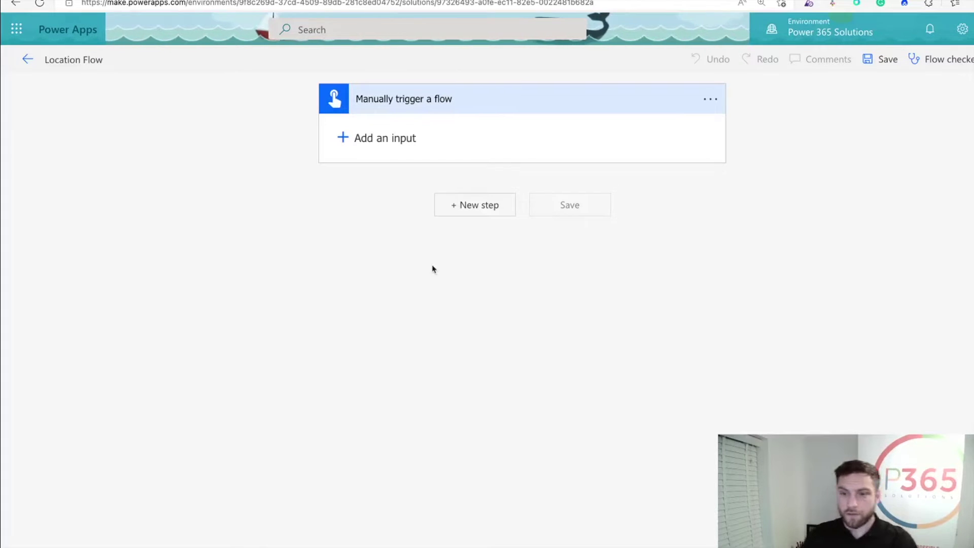
pyautogui.click(344, 138)
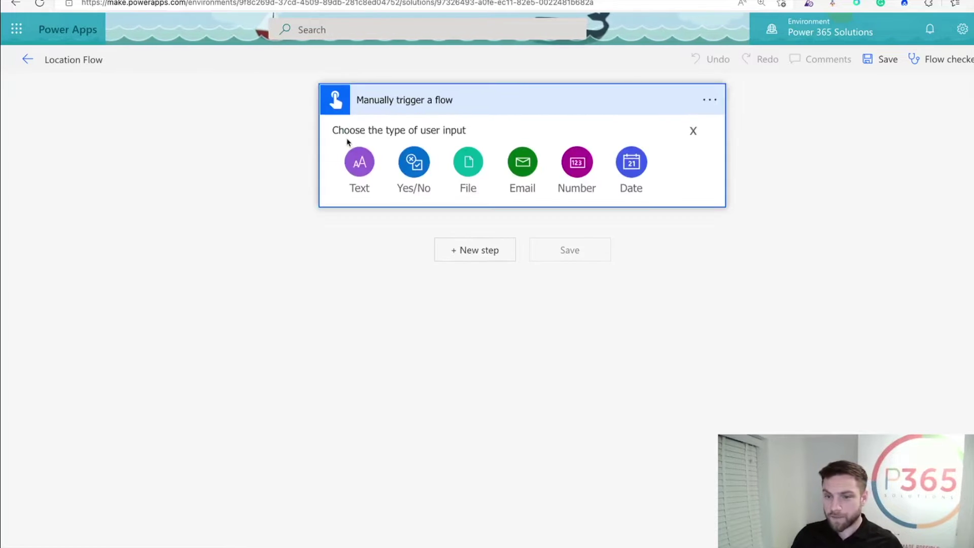
pyautogui.click(360, 162)
pyautogui.moveTo(409, 135); pyautogui.dragTo(370, 132)
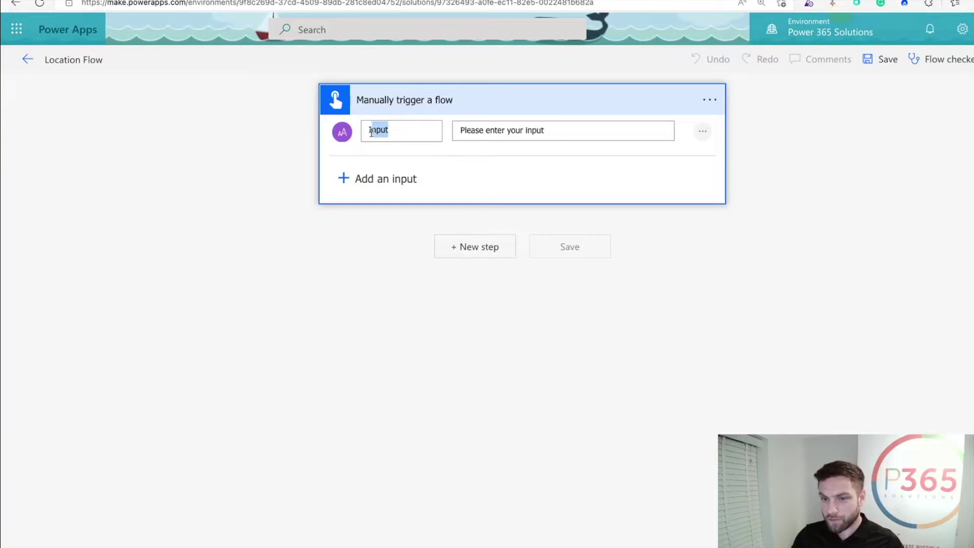
pyautogui.write('Surname')
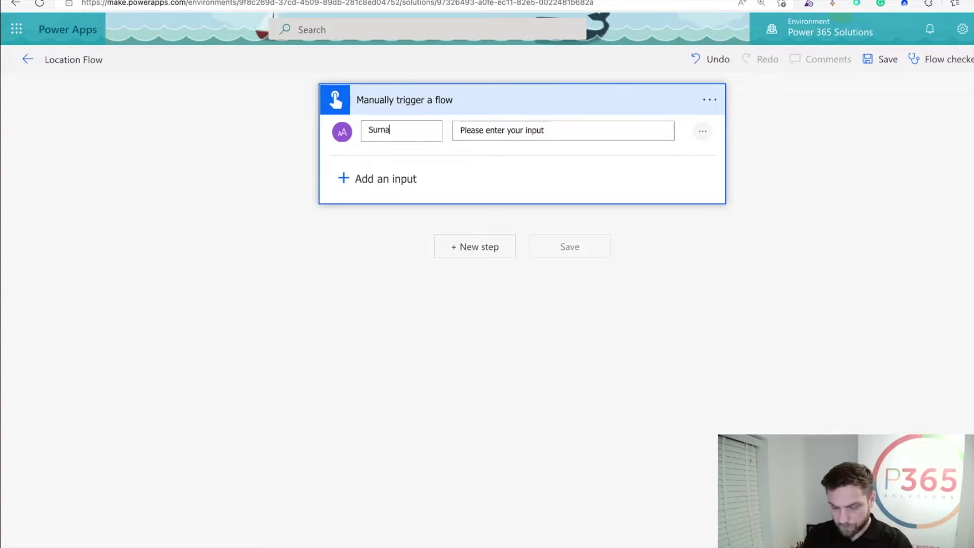
pyautogui.click(349, 297)
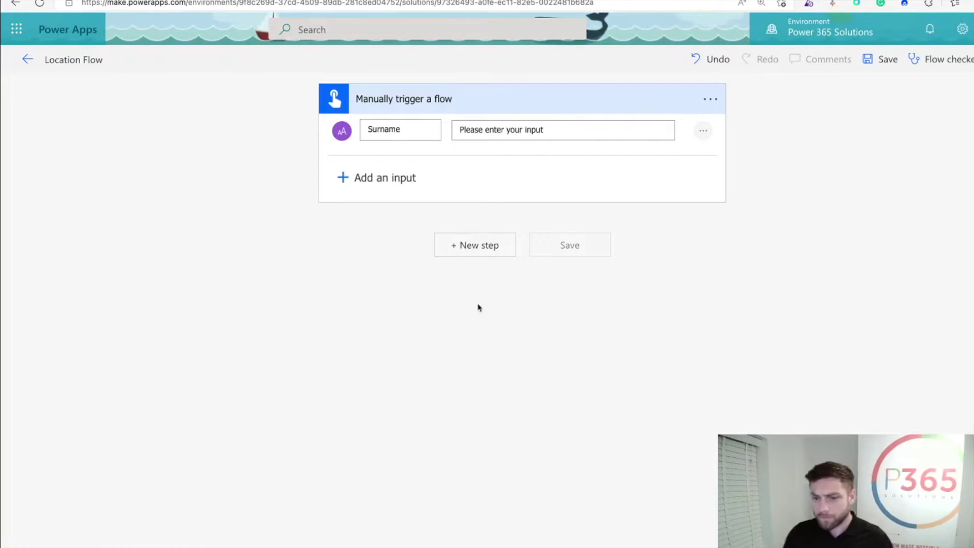
pyautogui.click(475, 251)
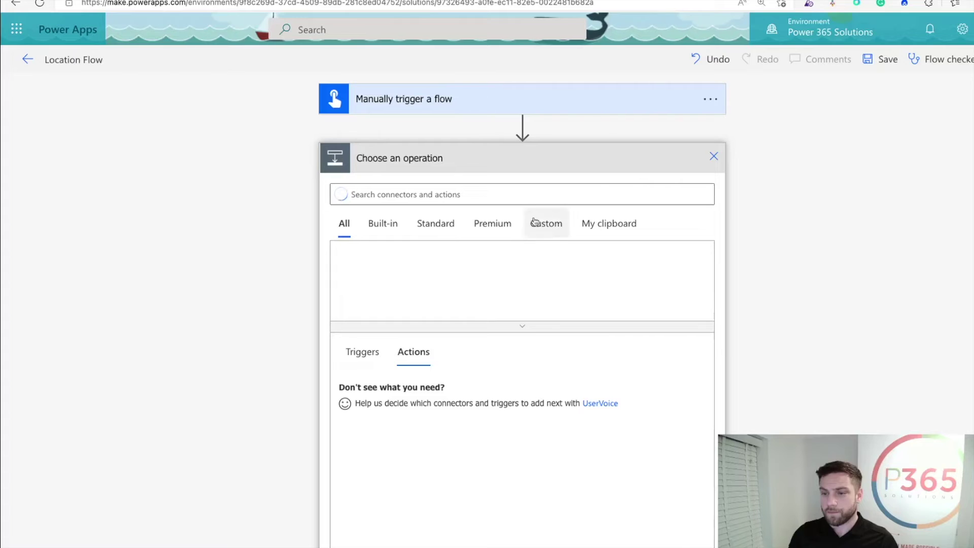
# - Add a Microsoft Dataverse 'Add a new row' action for the Contacts table
pyautogui.click(670, 267)
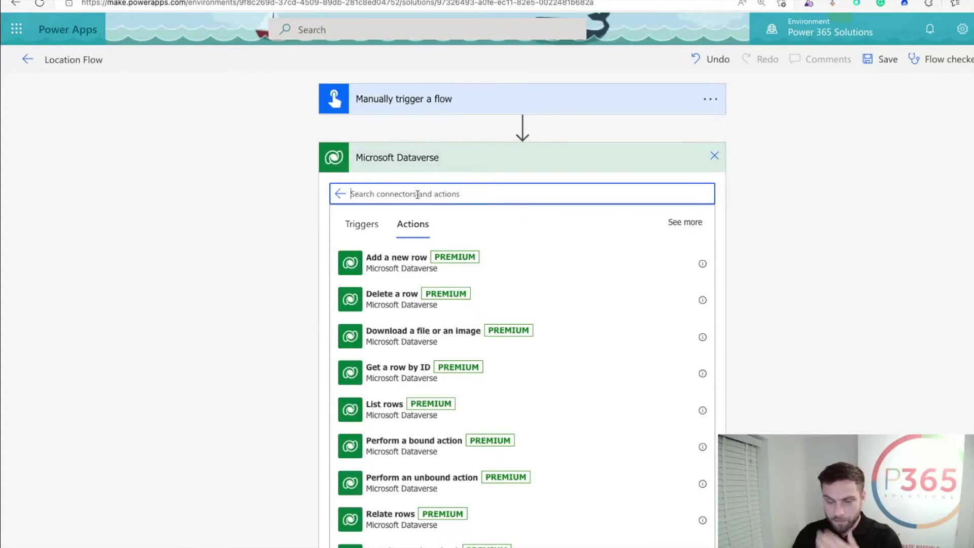
pyautogui.click(400, 266)
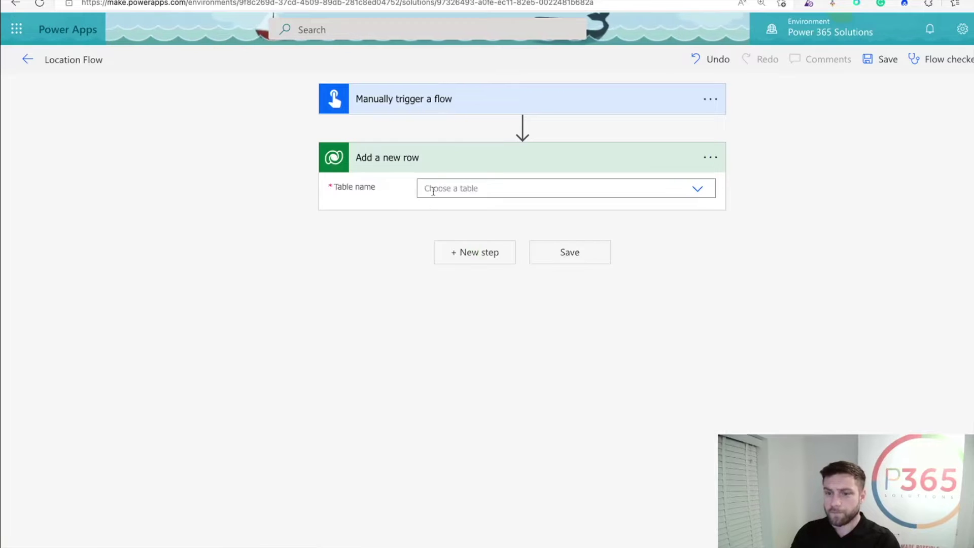
pyautogui.click(440, 185)
pyautogui.write('cont')
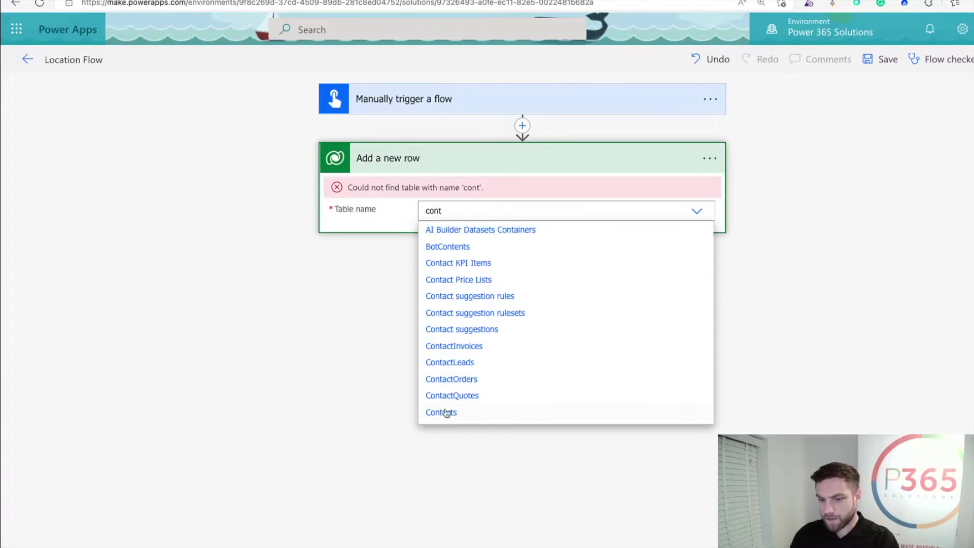
pyautogui.click(442, 412)
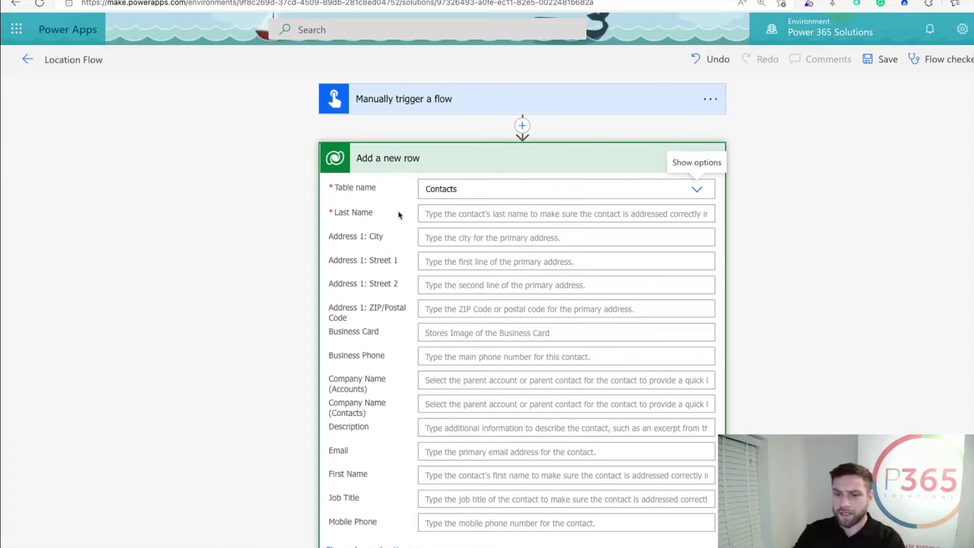
# - Fill the contact's Last Name with the trigger's Surname dynamic value
pyautogui.click(431, 213)
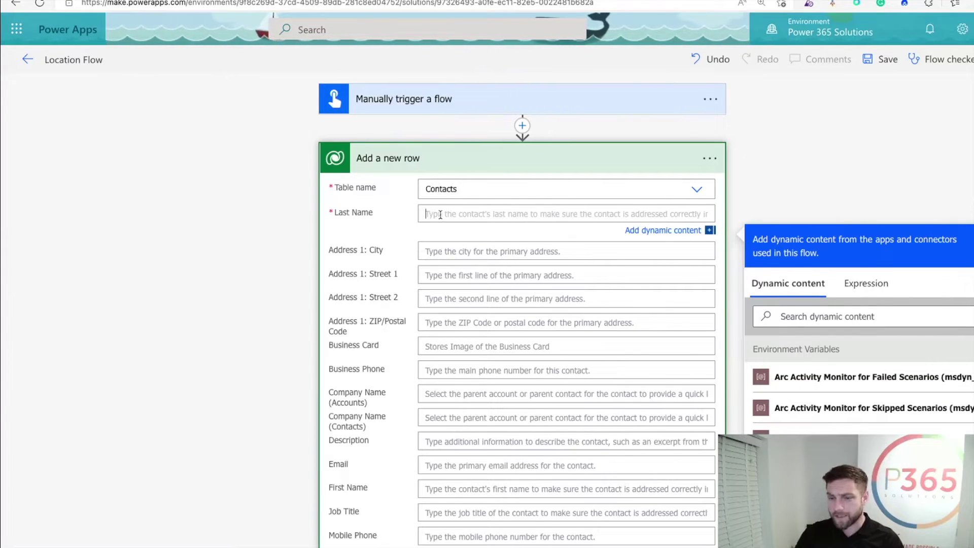
pyautogui.scroll(-1, 822, 385)
pyautogui.scroll(1, 843, 376)
pyautogui.scroll(-5, 844, 353)
pyautogui.scroll(1, 844, 352)
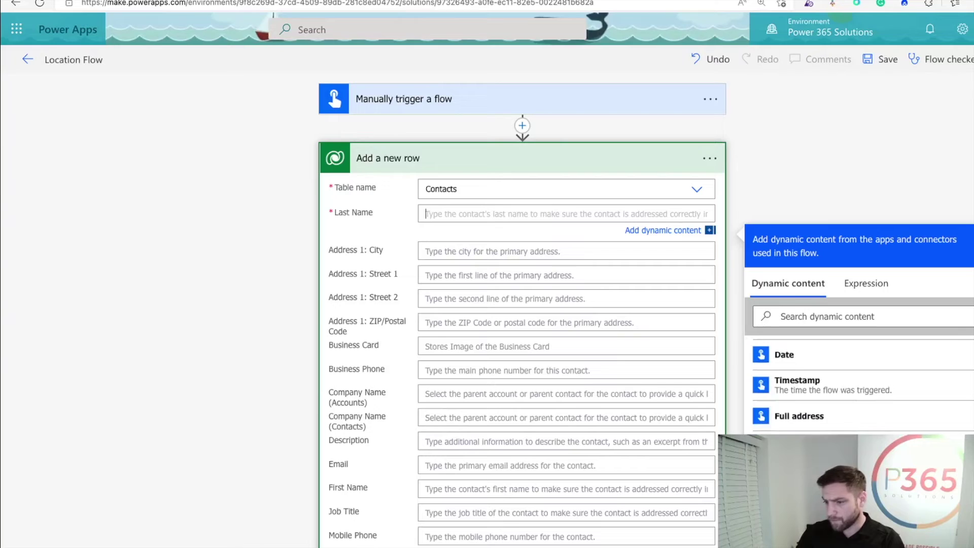
pyautogui.click(869, 284)
pyautogui.click(788, 284)
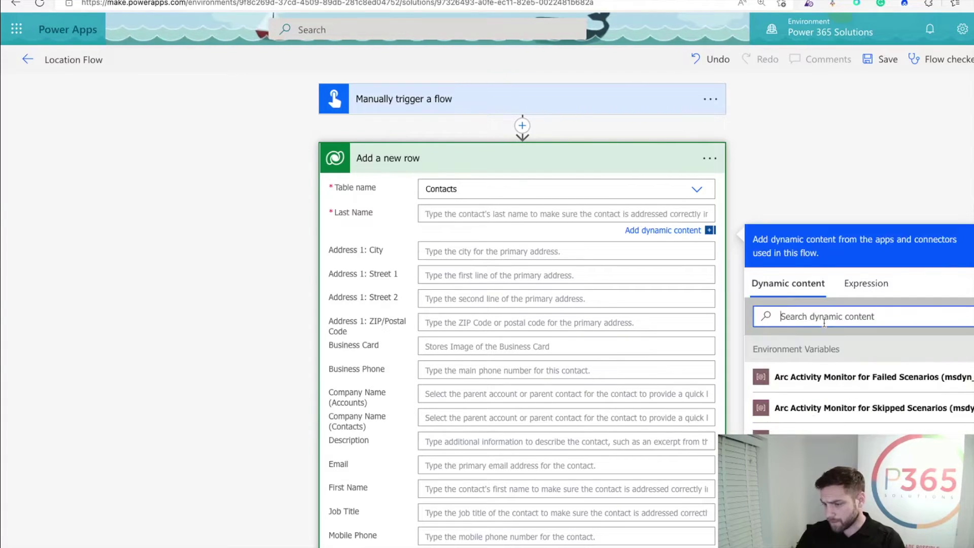
pyautogui.scroll(-5, 862, 403)
pyautogui.scroll(-3, 864, 407)
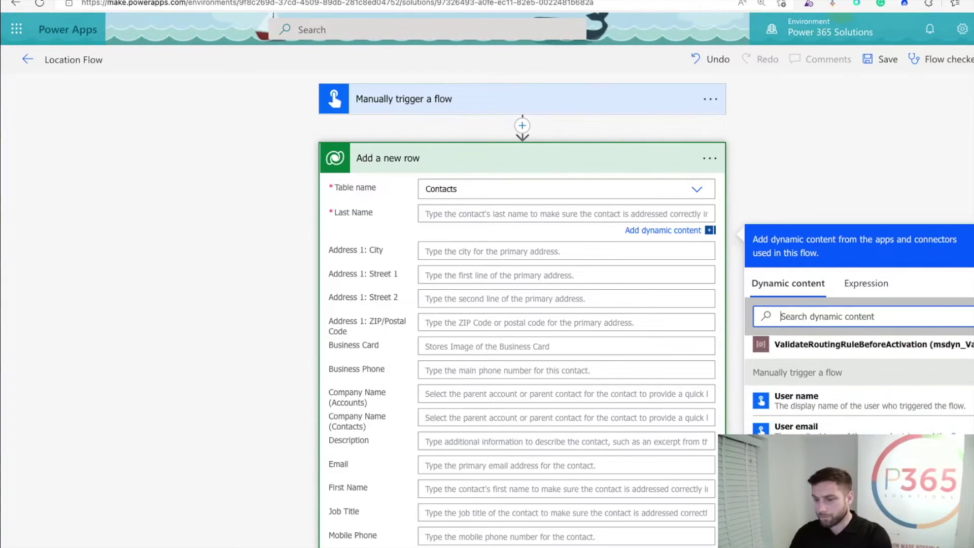
pyautogui.scroll(-3, 859, 386)
pyautogui.scroll(3, 859, 386)
pyautogui.scroll(-3, 859, 386)
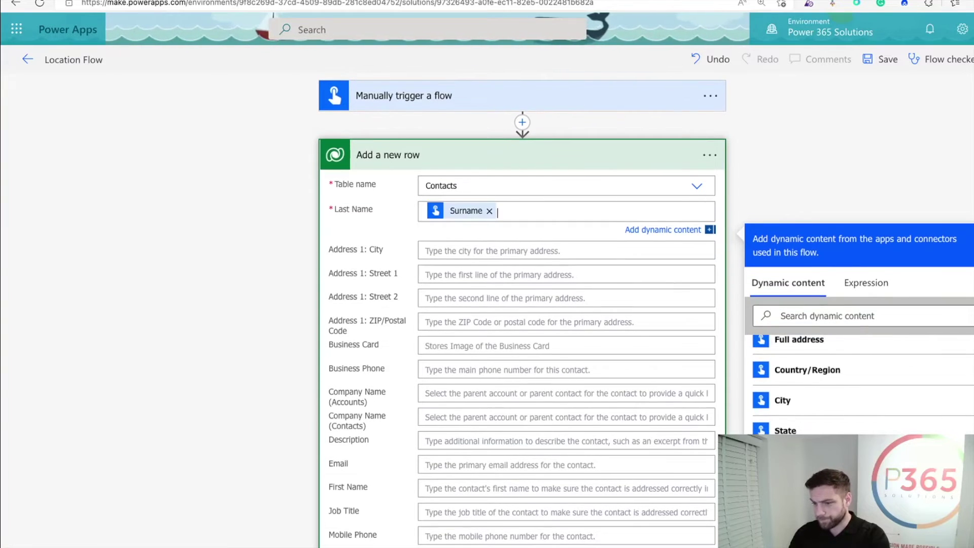
pyautogui.click(870, 159)
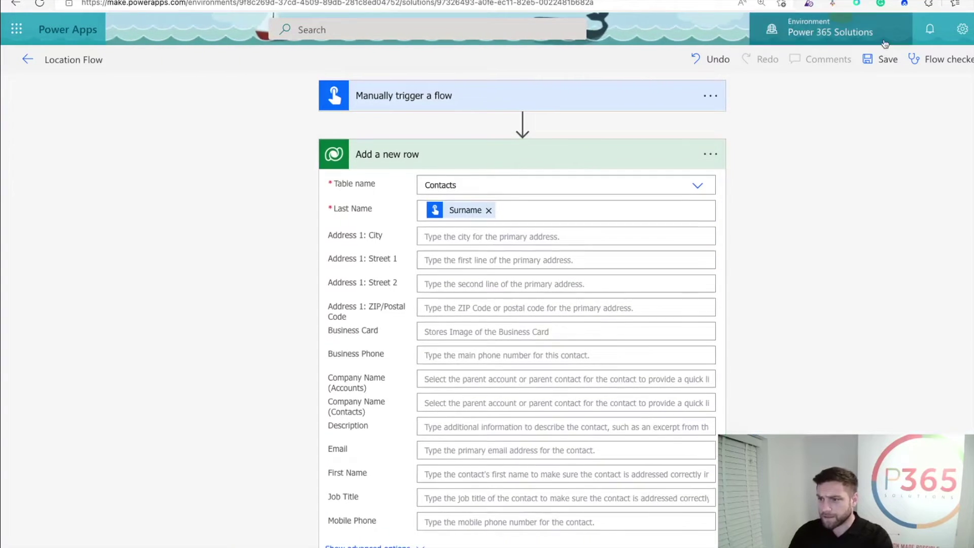
# - Save Location Flow, then reload Power Automate and open it for editing from Flow Examples
pyautogui.click(881, 59)
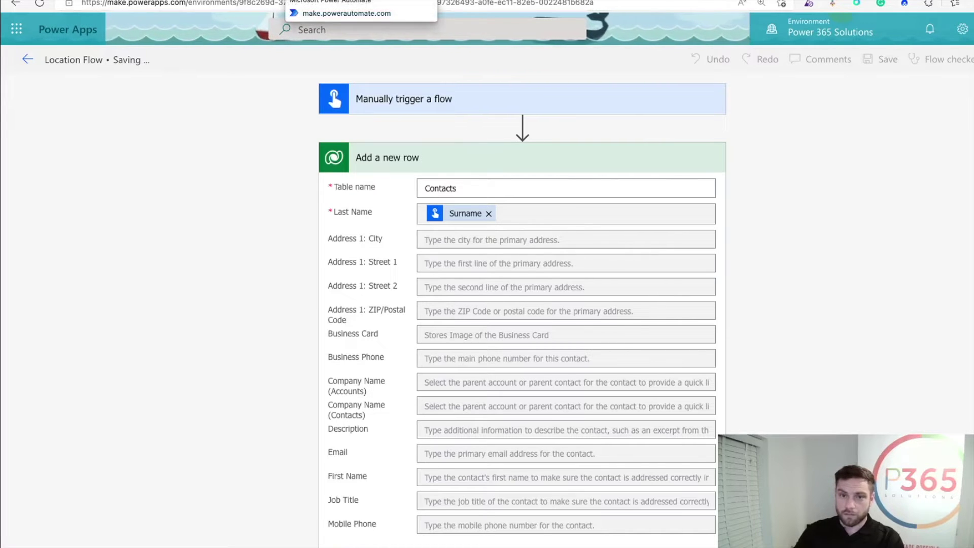
pyautogui.click(330, 0)
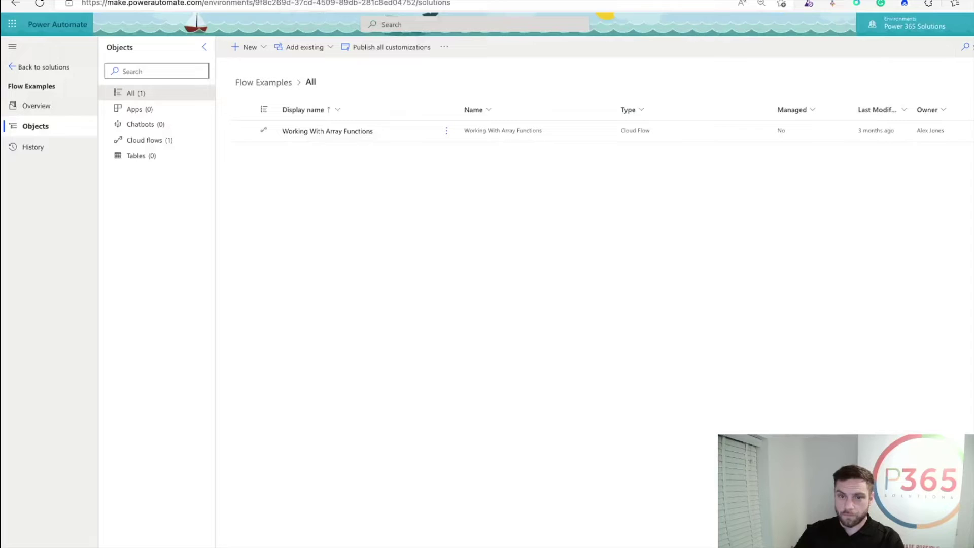
pyautogui.click(40, 4)
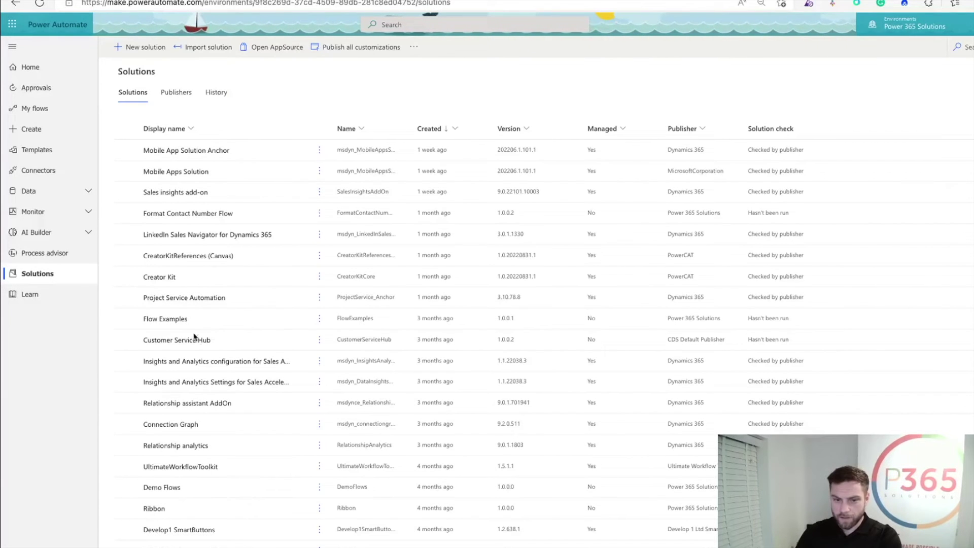
pyautogui.click(163, 320)
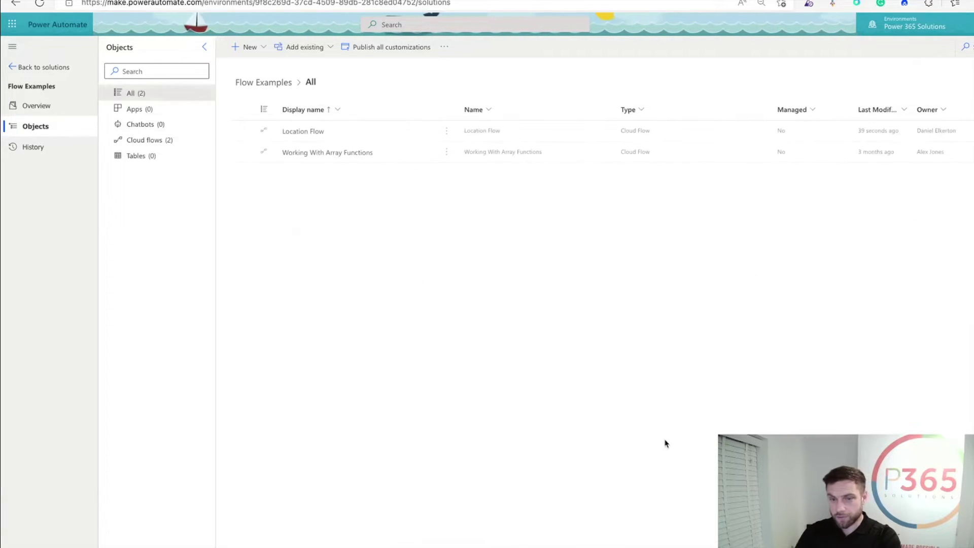
pyautogui.click(310, 133)
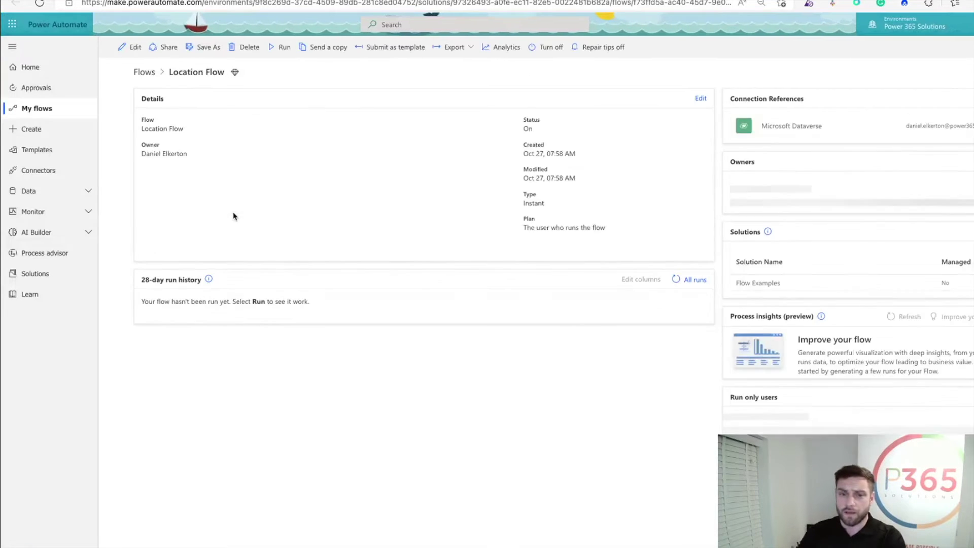
pyautogui.click(134, 47)
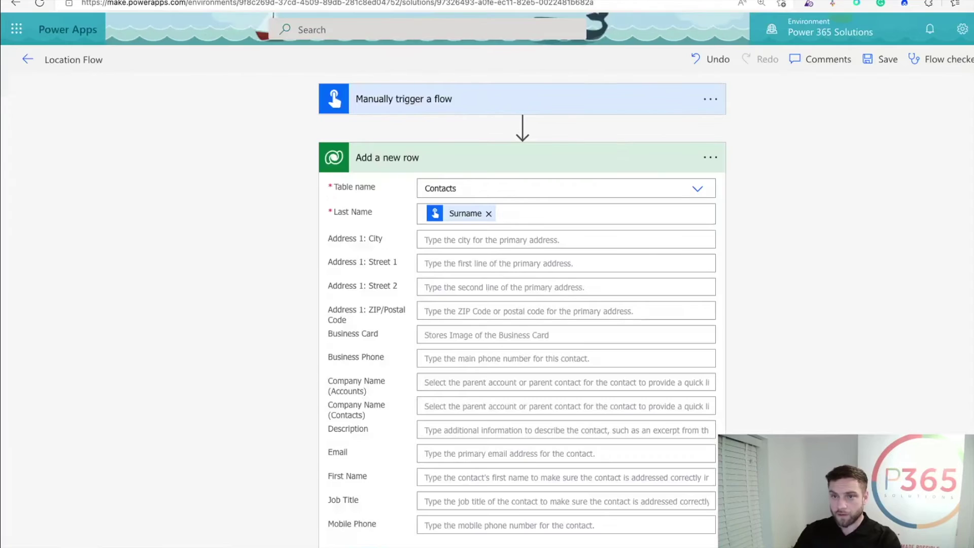
# - Verify the Add a new row step's Last Name is mapped to the trigger's Surname value
pyautogui.click(513, 211)
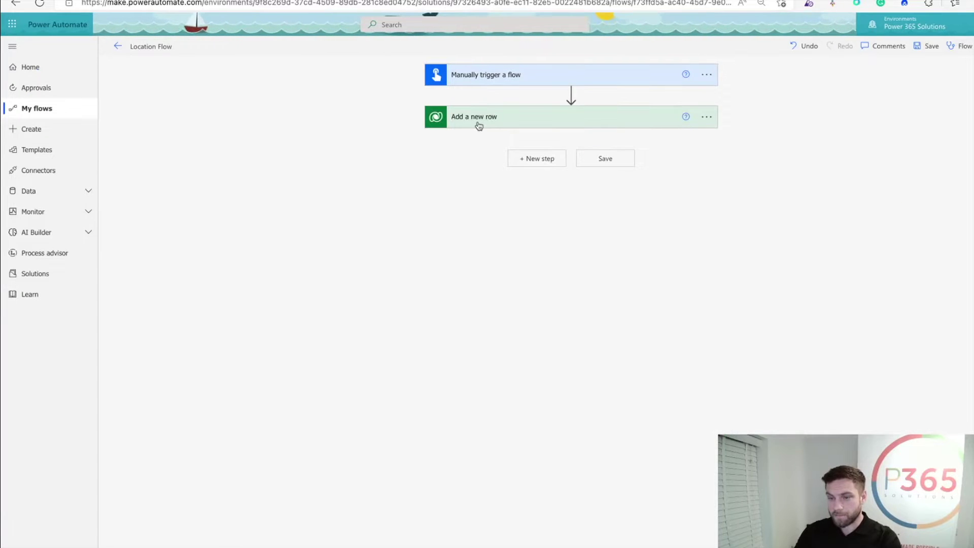
pyautogui.click(479, 126)
pyautogui.click(596, 160)
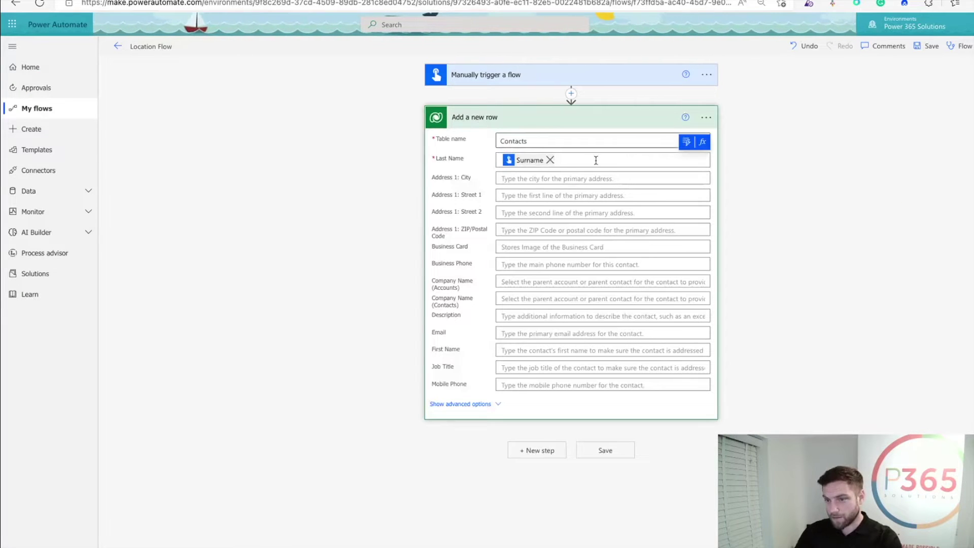
pyautogui.click(688, 143)
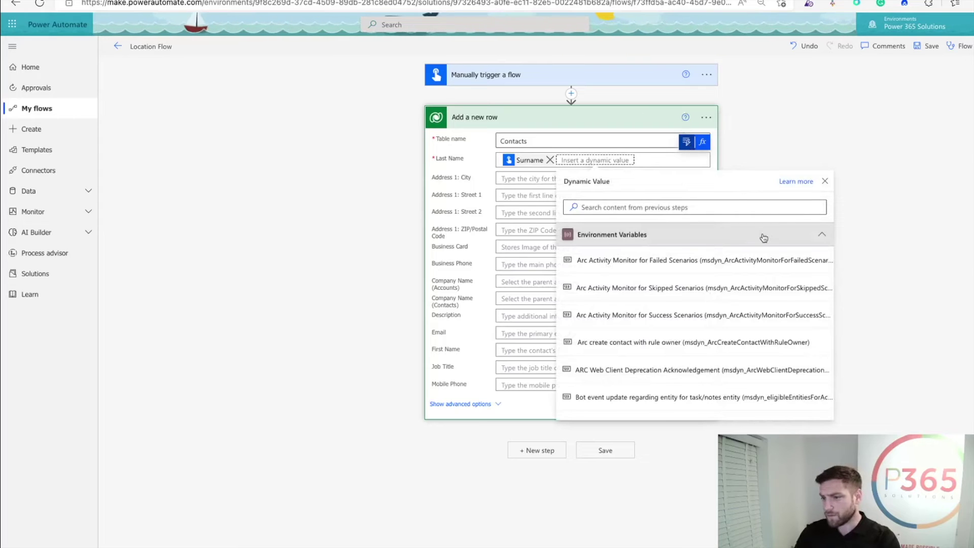
pyautogui.click(813, 237)
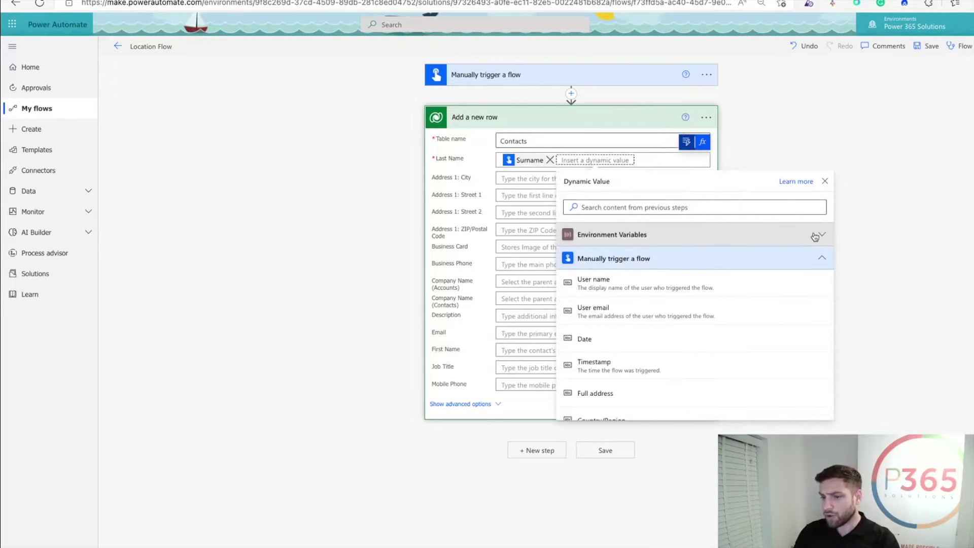
pyautogui.click(805, 258)
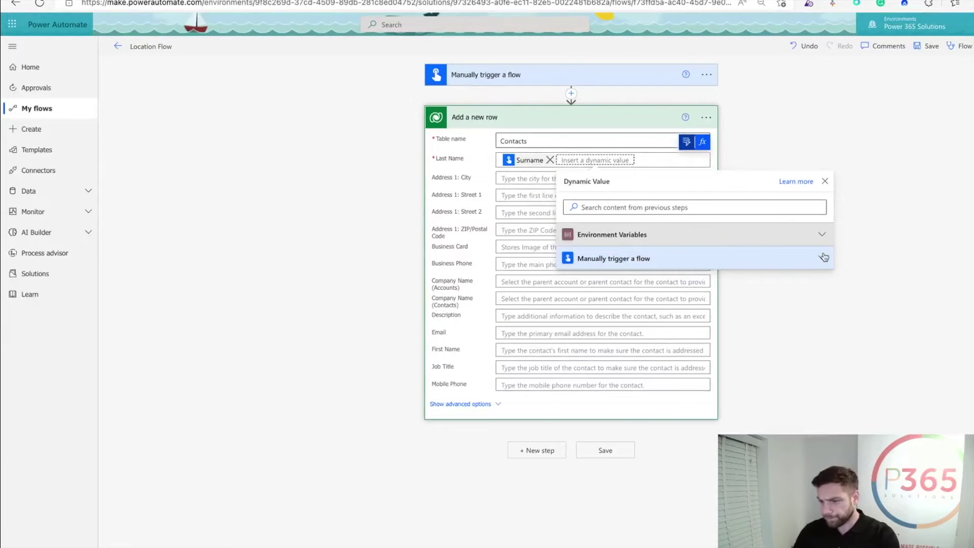
pyautogui.click(823, 258)
pyautogui.click(384, 291)
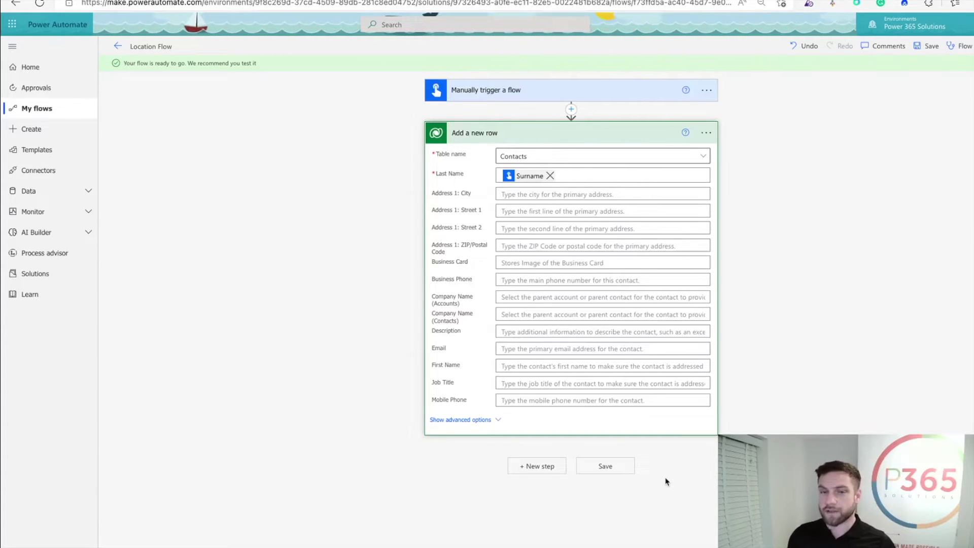
pyautogui.click(583, 176)
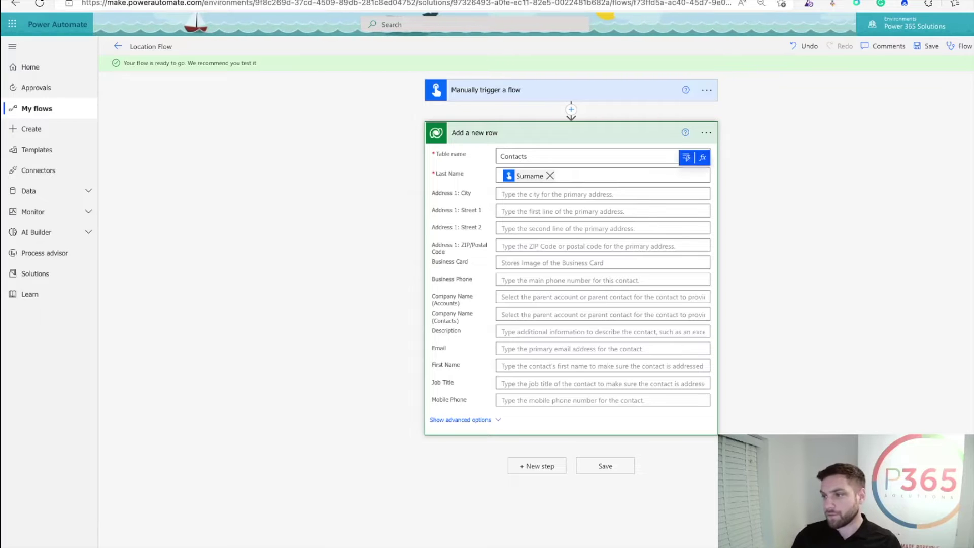
# - Run a manual test of Location Flow, entering a test surname for the Surname input
pyautogui.click(891, 70)
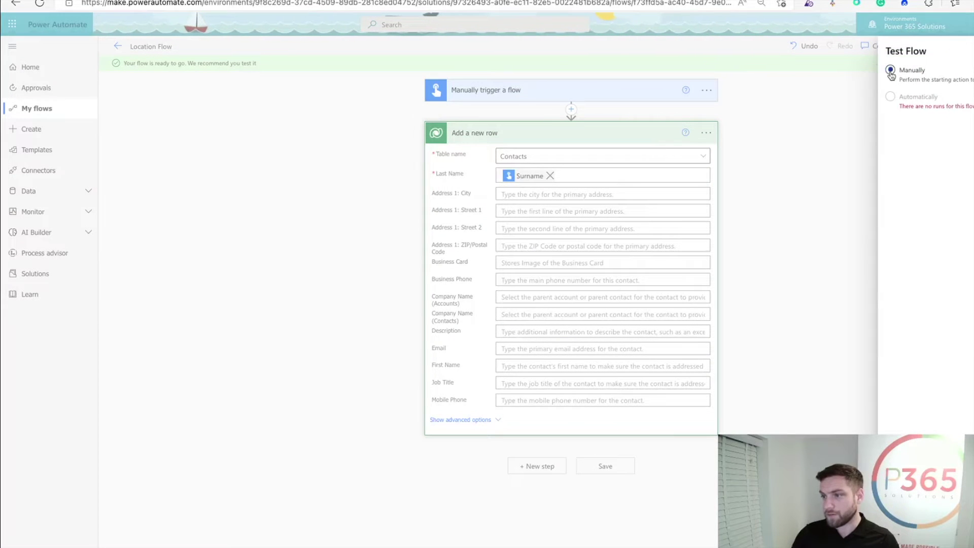
pyautogui.click(898, 528)
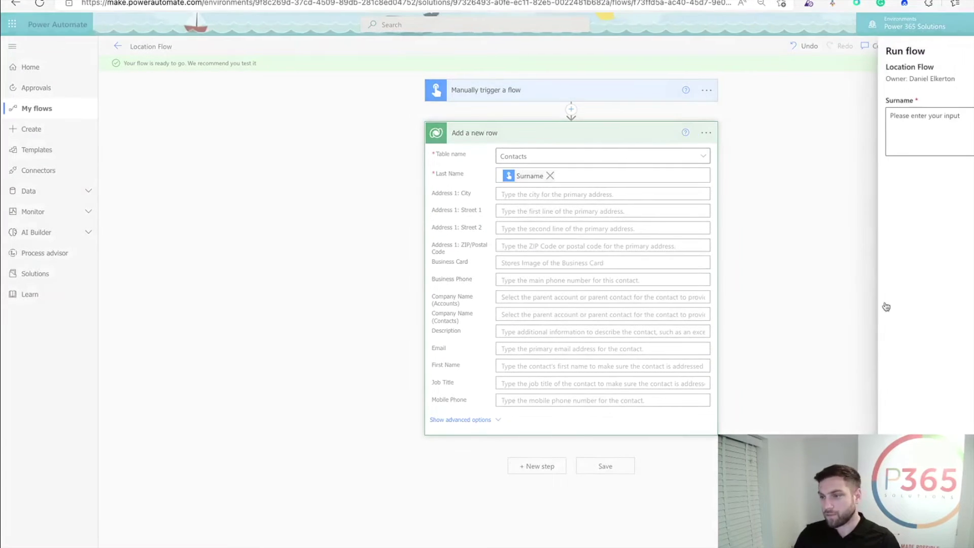
pyautogui.click(960, 119)
pyautogui.write('Elkerton Test')
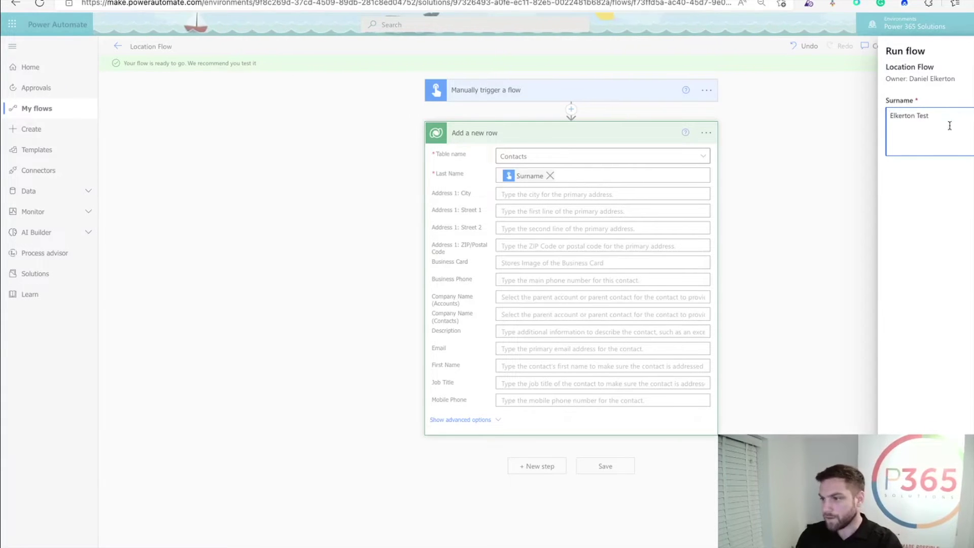
pyautogui.click(884, 316)
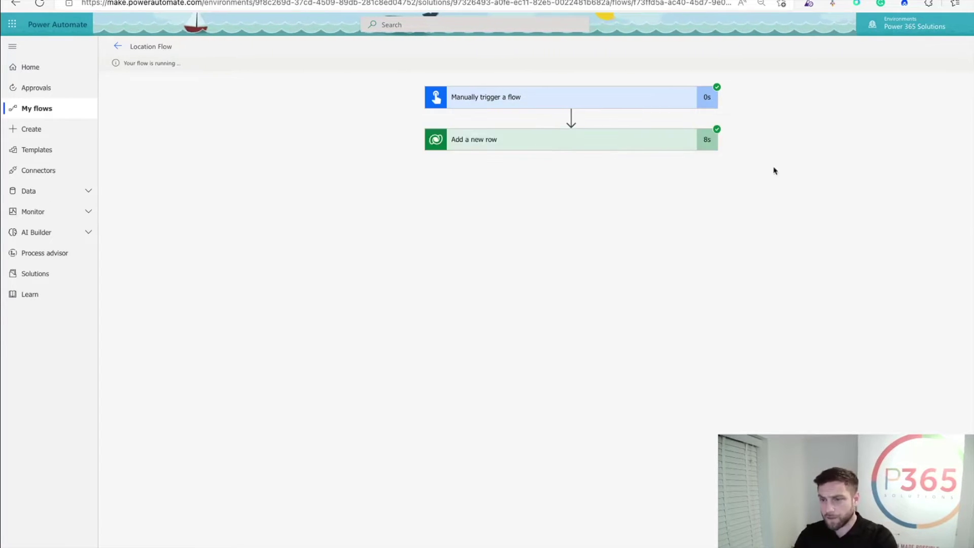
# - Expand the Add a new row step's run details and review its body output
pyautogui.click(530, 143)
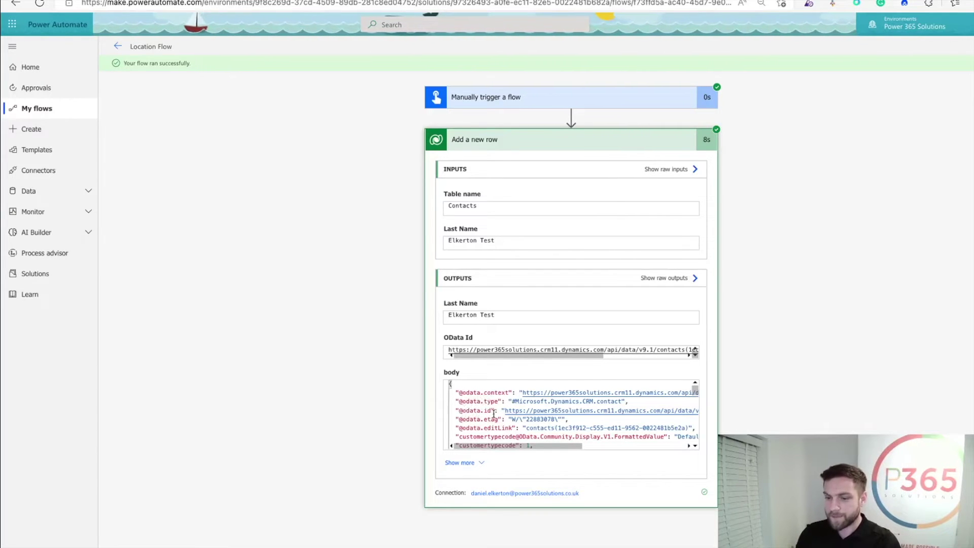
pyautogui.scroll(-3, 494, 414)
pyautogui.scroll(-3, 511, 422)
pyautogui.scroll(-2, 510, 422)
pyautogui.moveTo(504, 425); pyautogui.dragTo(555, 416)
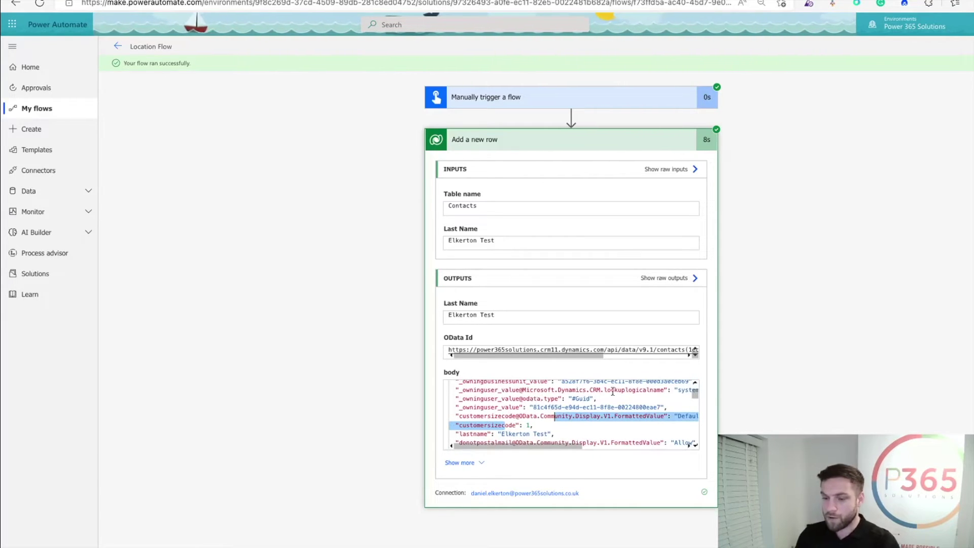
pyautogui.click(355, 216)
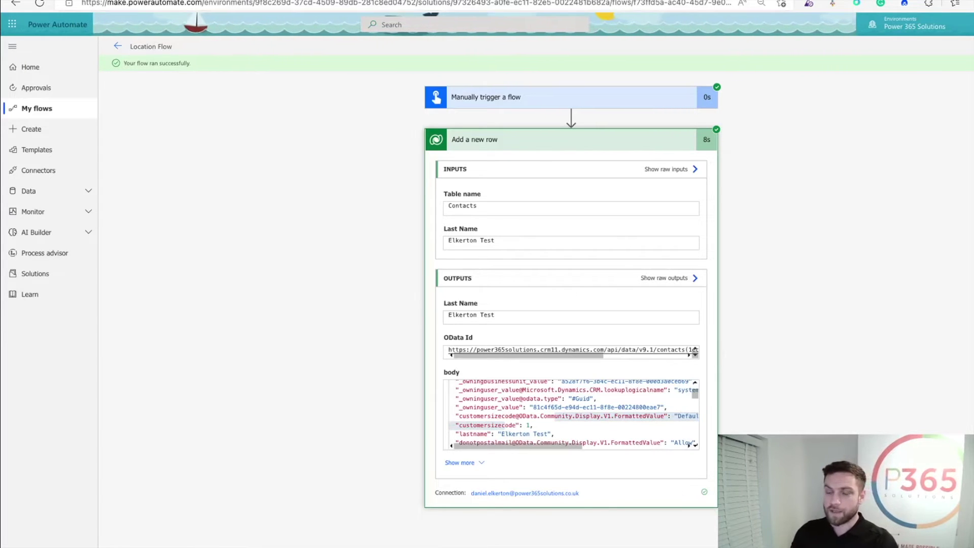
# - Open the step's raw outputs, search them for 'OData', then close the panel
pyautogui.click(671, 282)
pyautogui.scroll(-2, 856, 252)
pyautogui.scroll(-6, 856, 252)
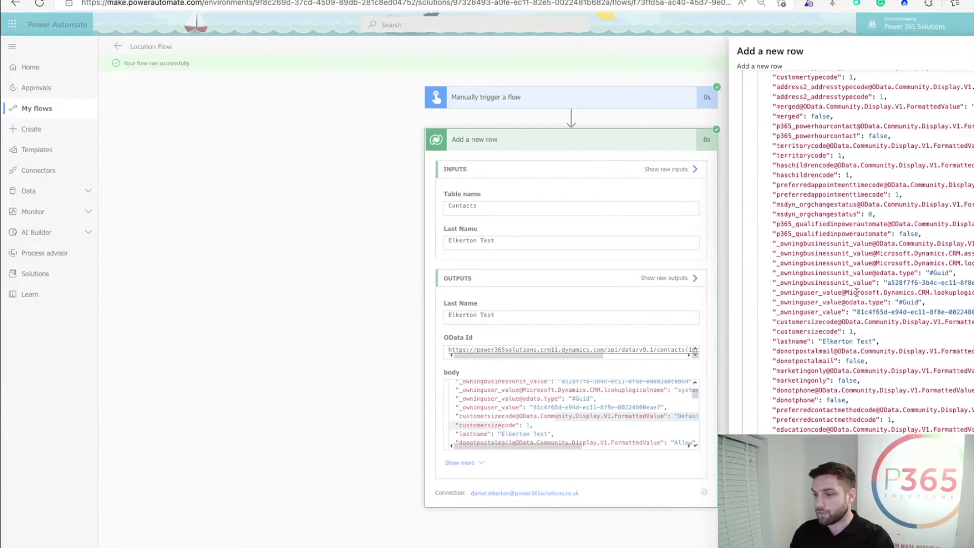
pyautogui.scroll(-3, 872, 280)
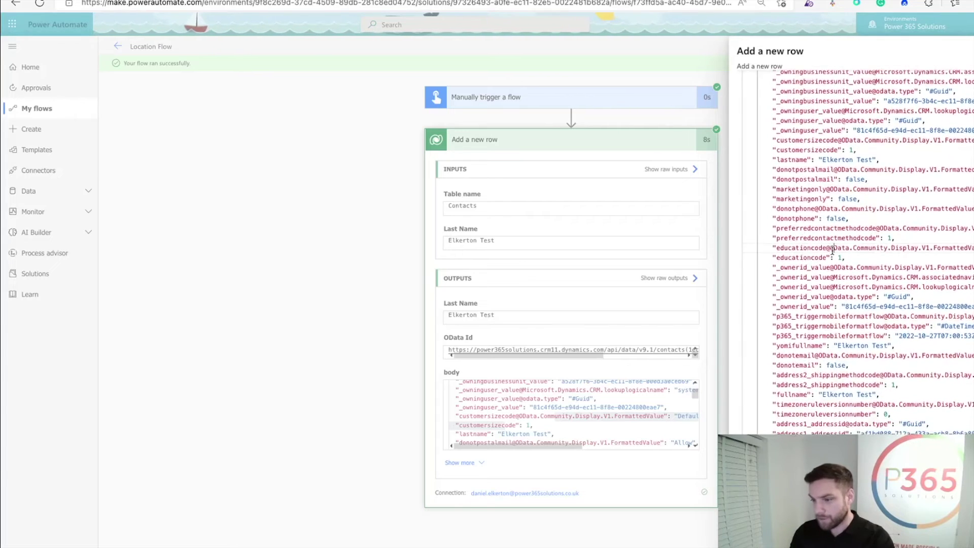
pyautogui.doubleClick(832, 249)
pyautogui.hotkey('ctrl', 'f')
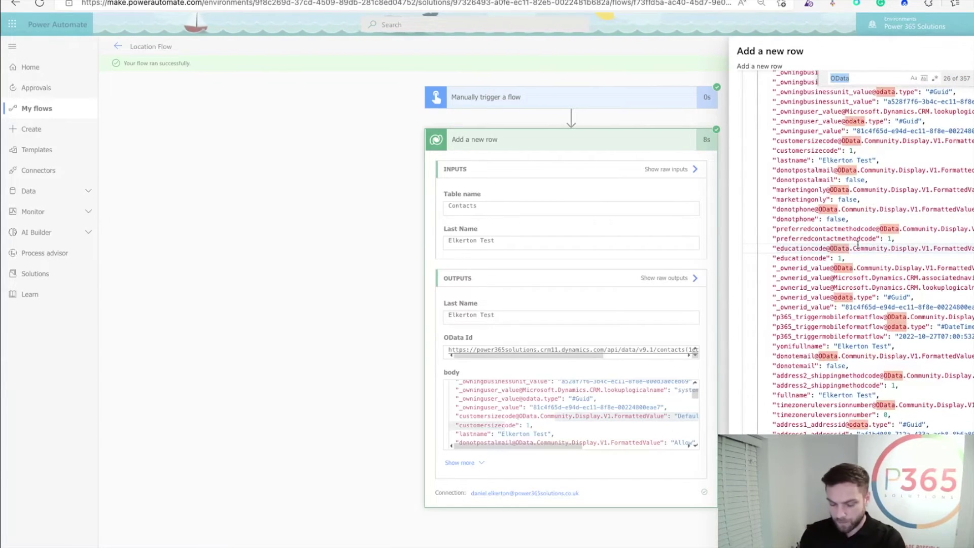
pyautogui.press('Escape')
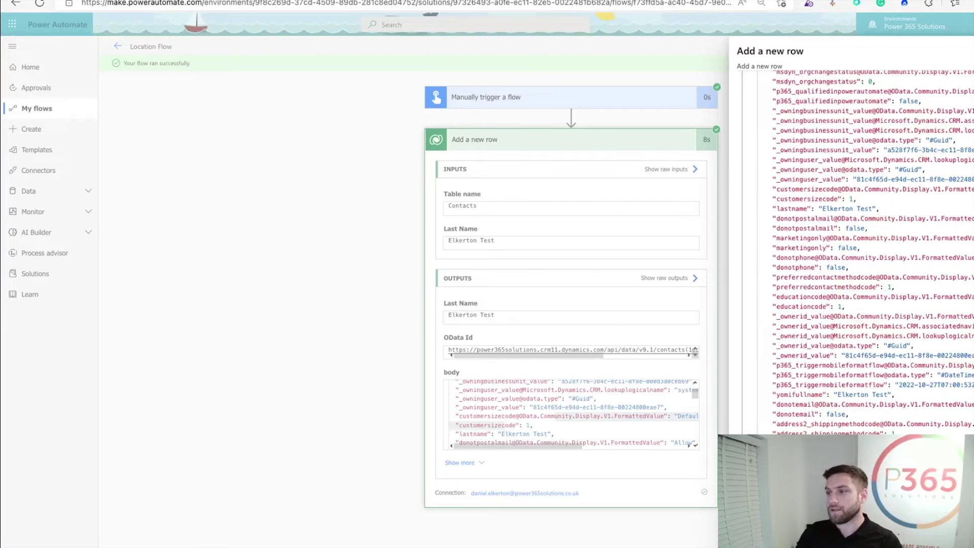
pyautogui.press('Escape')
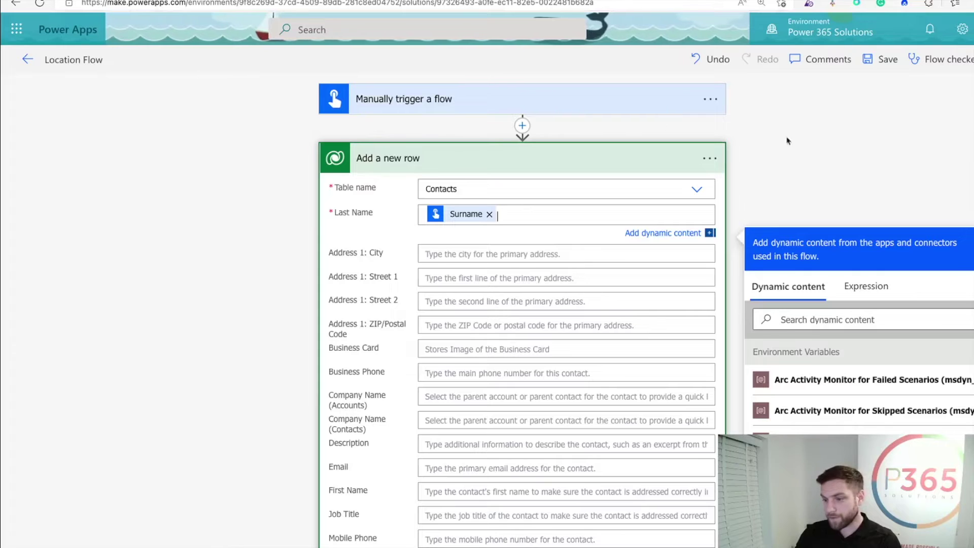
# - Leave the editor and open the latest Location Flow run from its run history
pyautogui.click(882, 137)
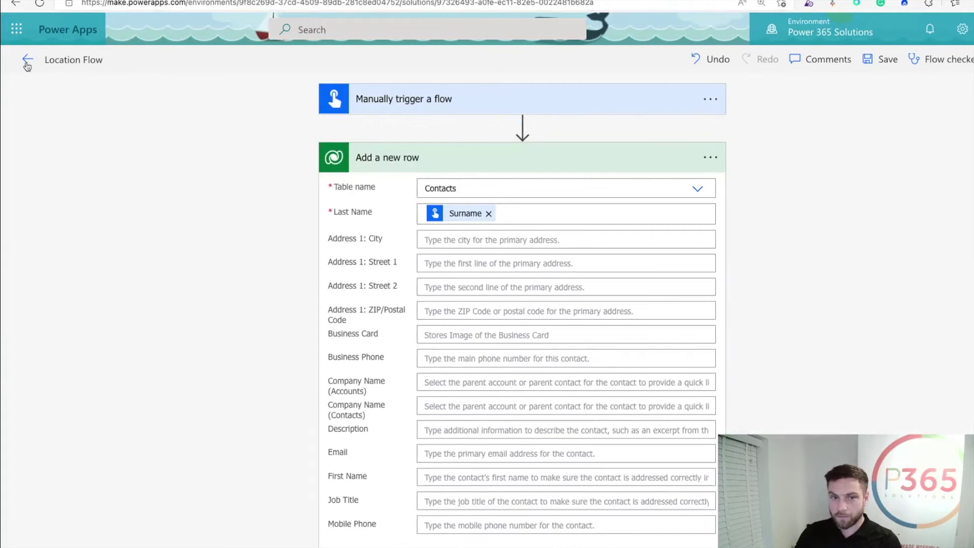
pyautogui.click(27, 59)
pyautogui.click(307, 177)
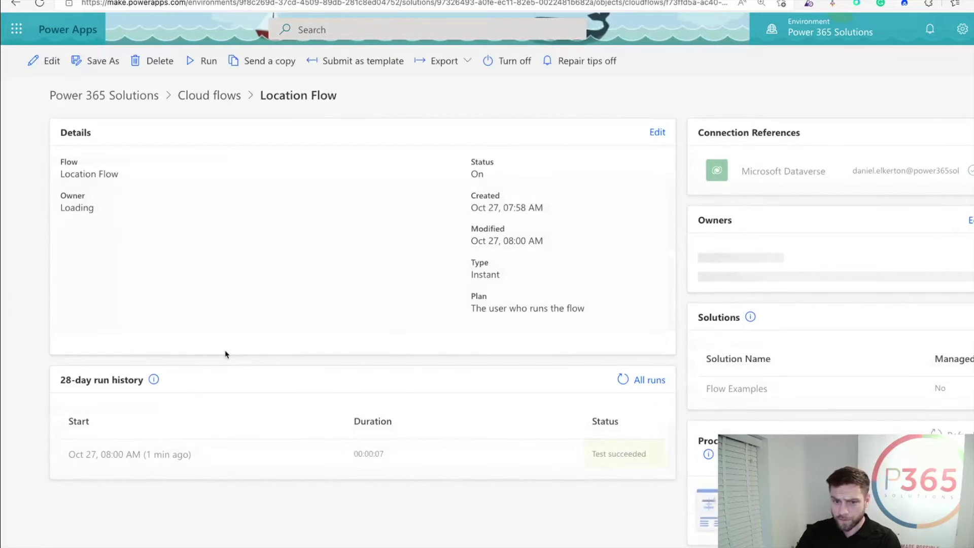
pyautogui.click(144, 455)
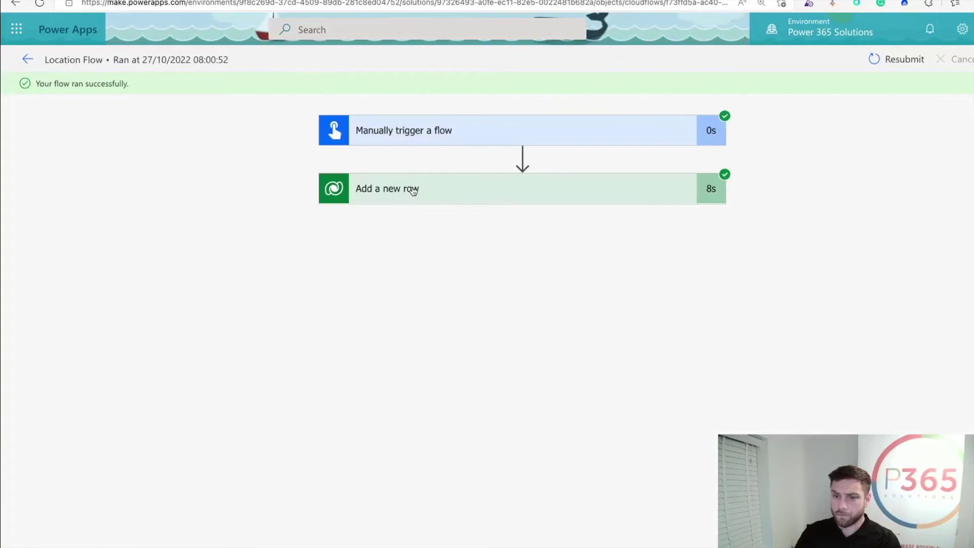
# - Expand the run's Add a new row step to review the created contact record
pyautogui.click(414, 191)
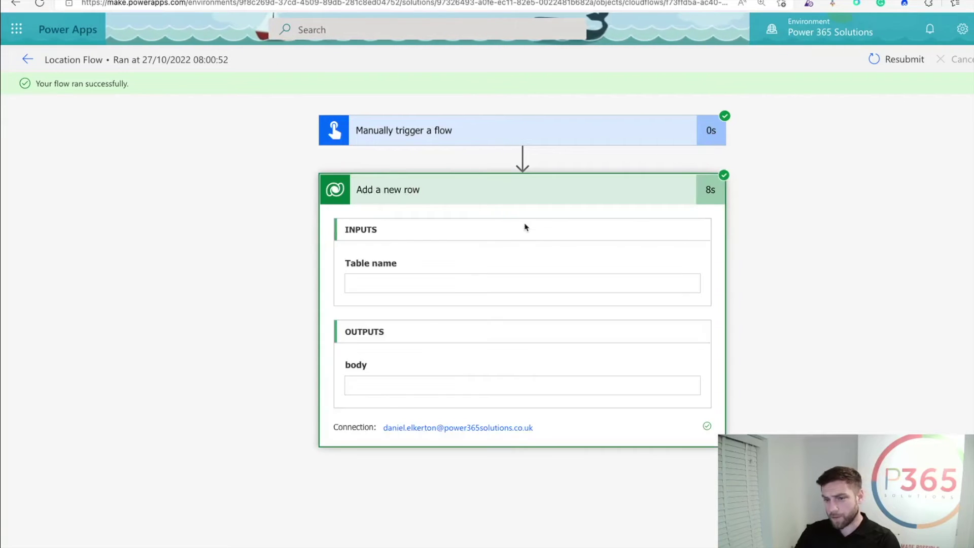
pyautogui.scroll(-2, 811, 302)
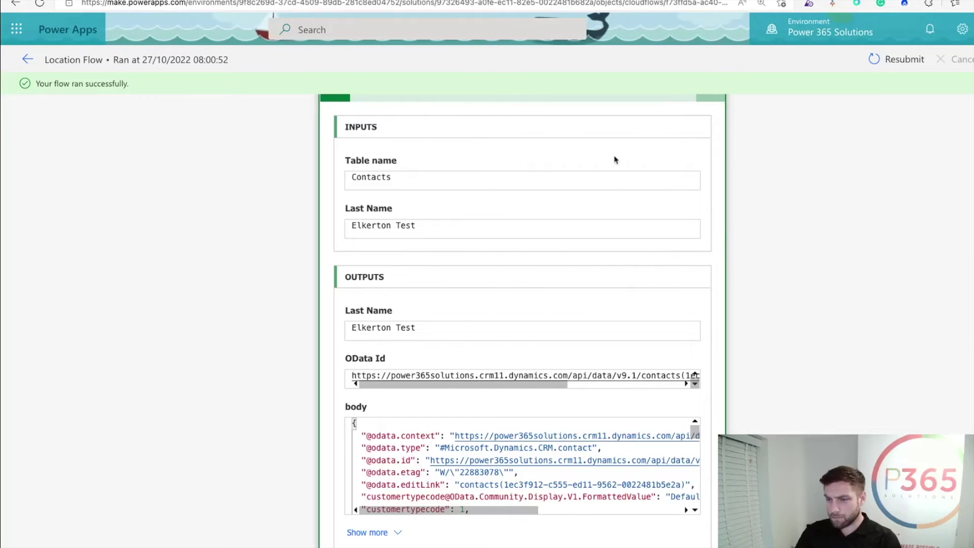
pyautogui.scroll(-1, 681, 265)
pyautogui.scroll(2, 630, 248)
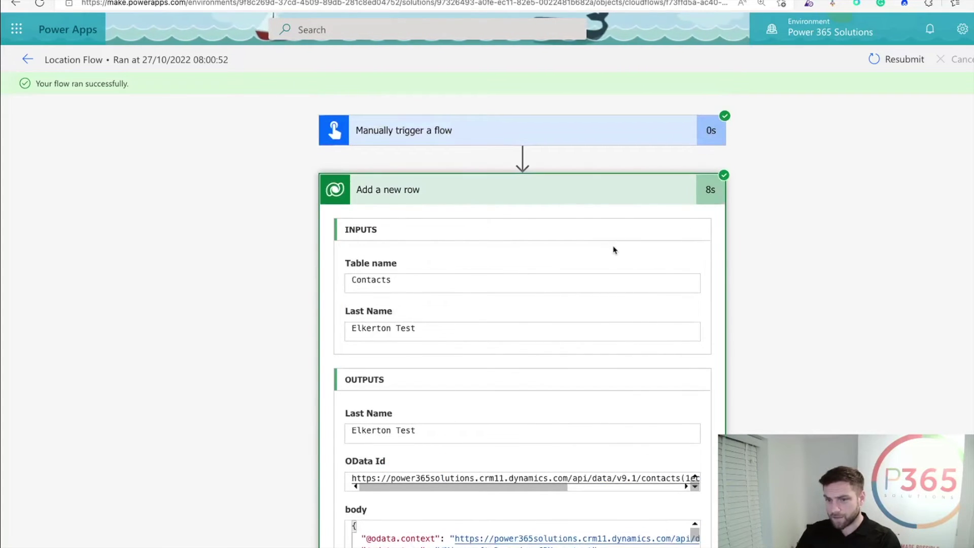
pyautogui.scroll(-2, 613, 246)
pyautogui.hscroll(1, 527, 450)
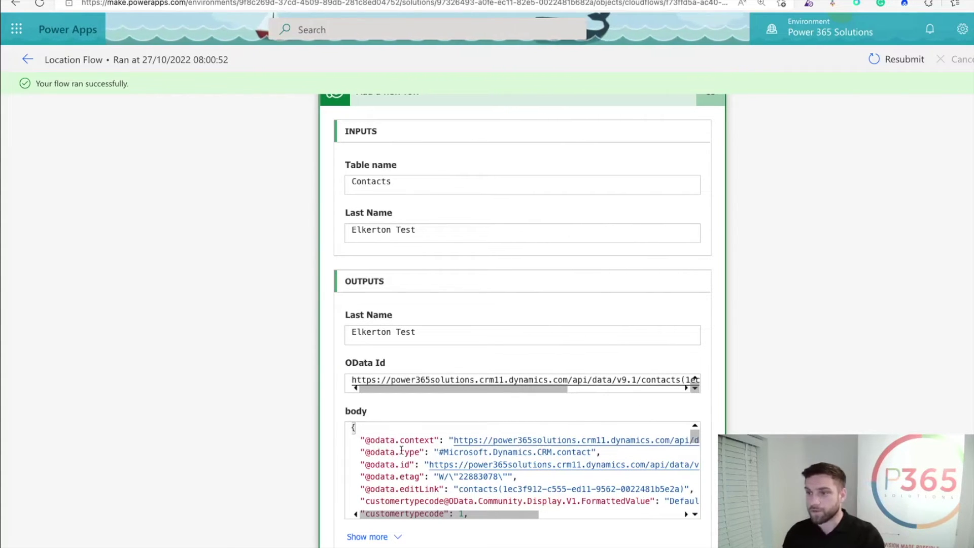
pyautogui.scroll(3, 777, 229)
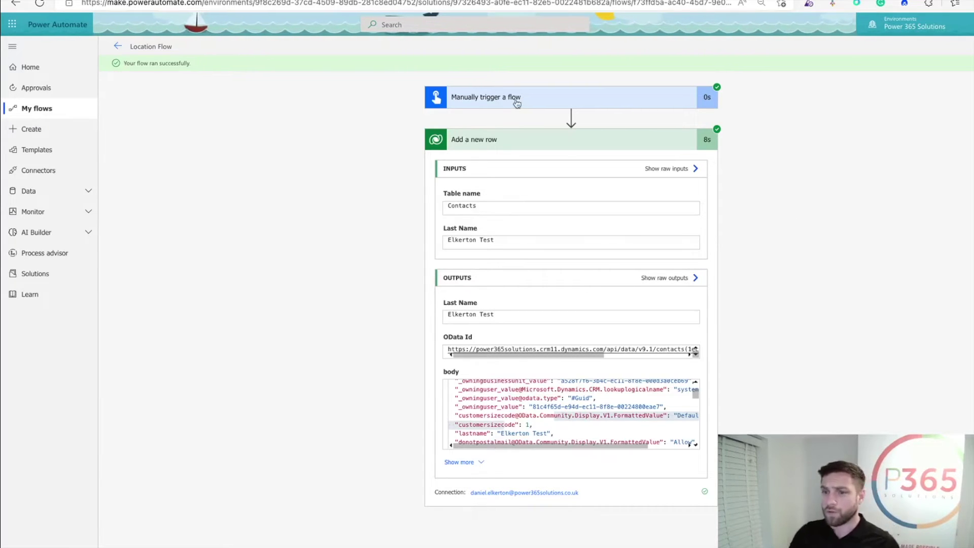
# - Expand the Manually trigger a flow run details, check its raw outputs, and show all headers
pyautogui.click(544, 99)
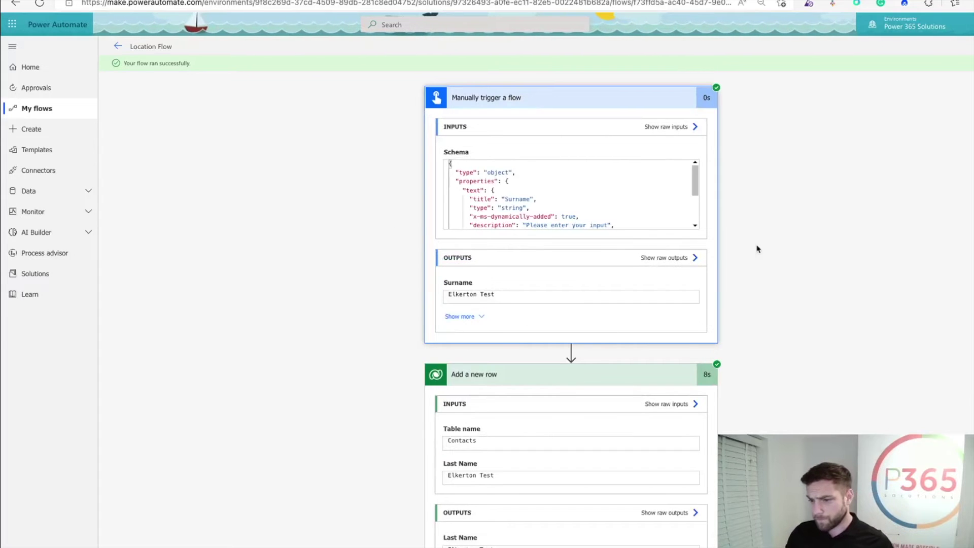
pyautogui.click(657, 259)
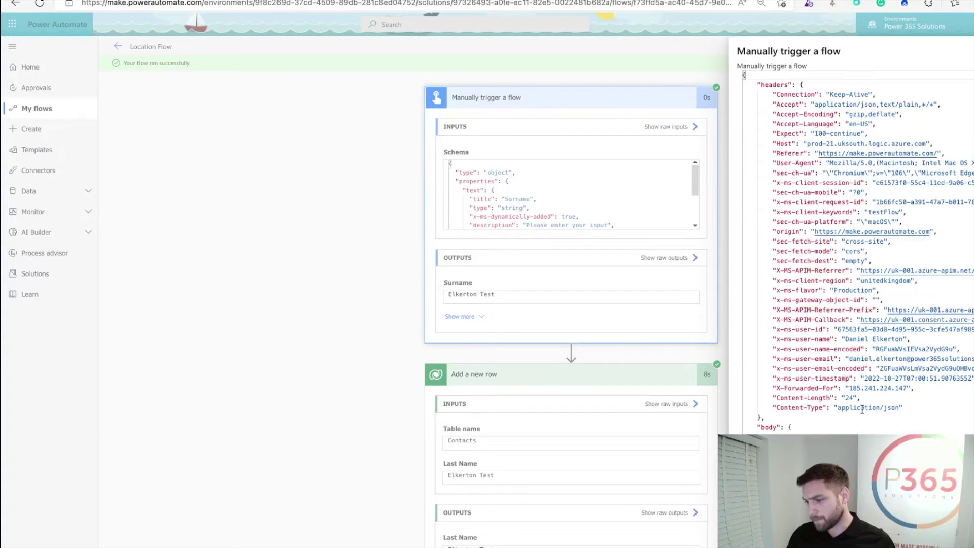
pyautogui.click(594, 121)
pyautogui.click(460, 316)
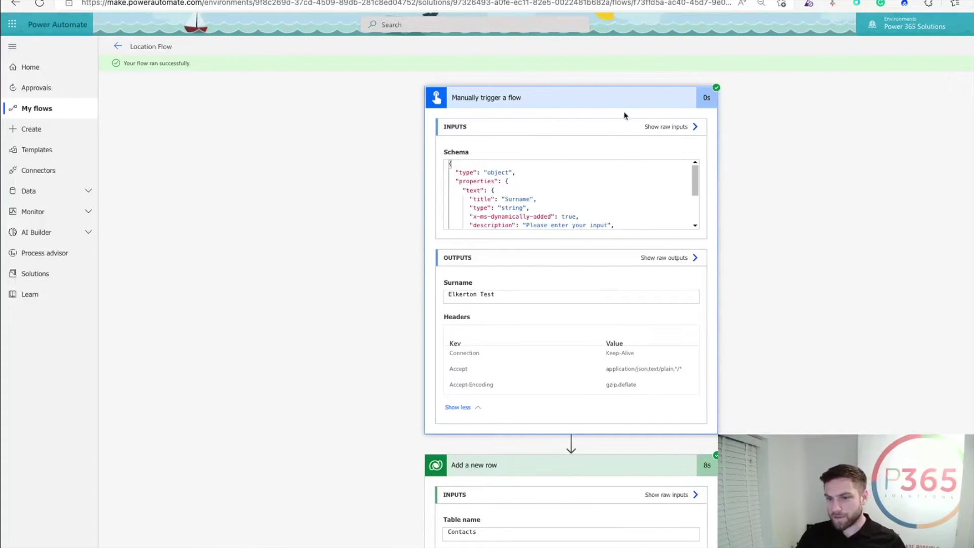
pyautogui.scroll(-3, 869, 352)
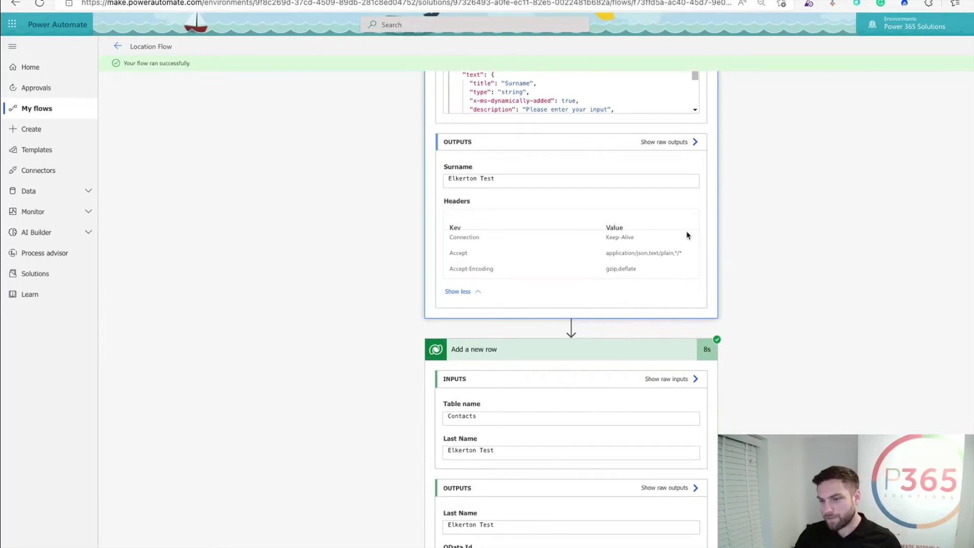
pyautogui.scroll(-1, 788, 256)
pyautogui.scroll(-3, 788, 255)
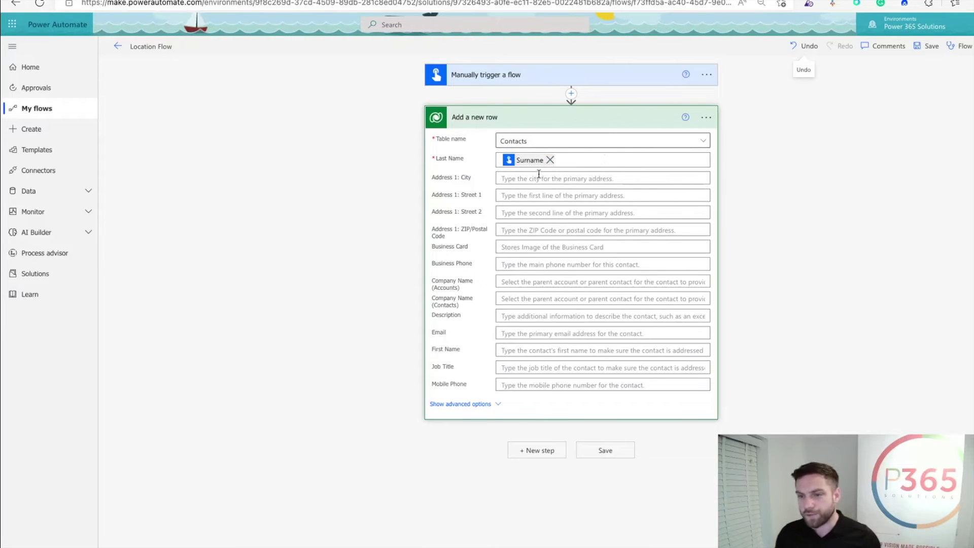
# - Map the trigger's City and Street values into the contact's Address 1: City and Street 1 fields
pyautogui.click(538, 177)
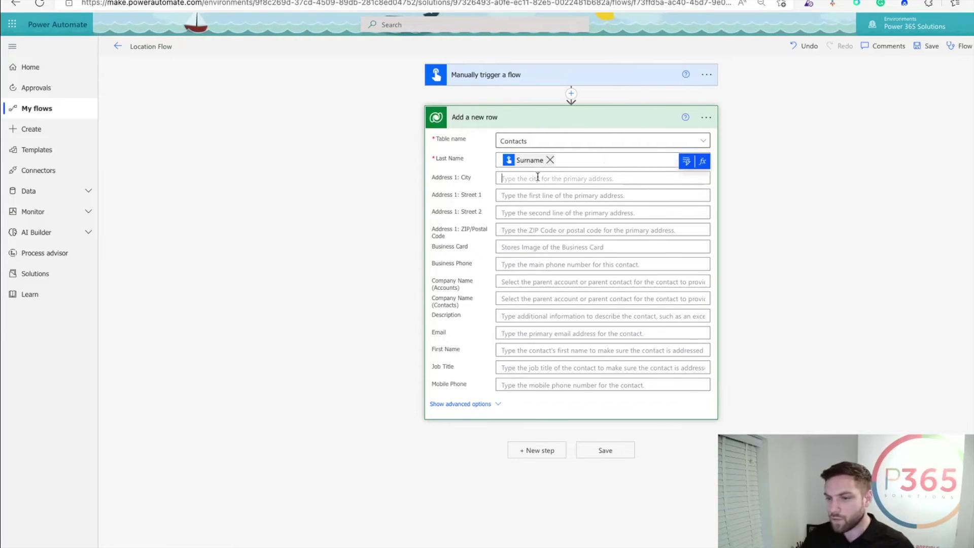
pyautogui.click(686, 160)
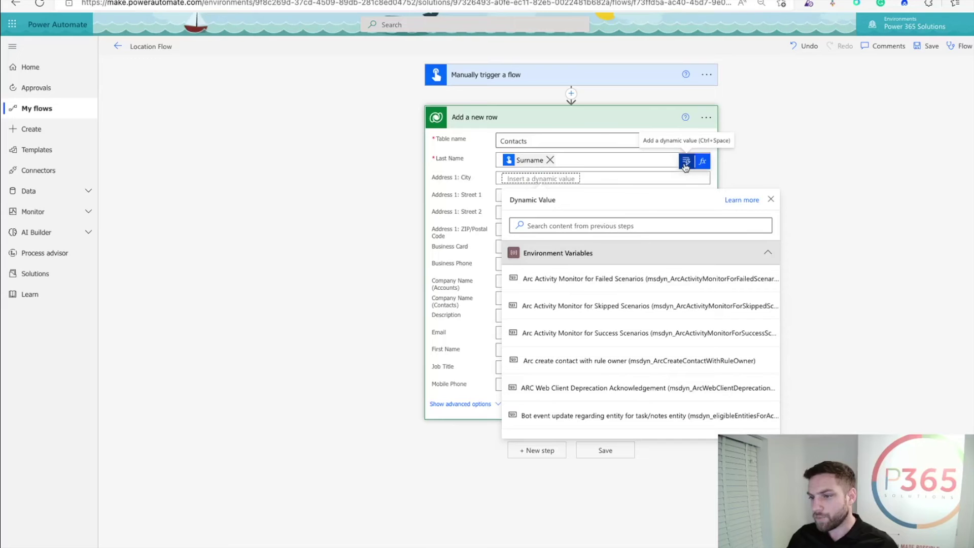
pyautogui.click(747, 260)
pyautogui.scroll(-5, 690, 289)
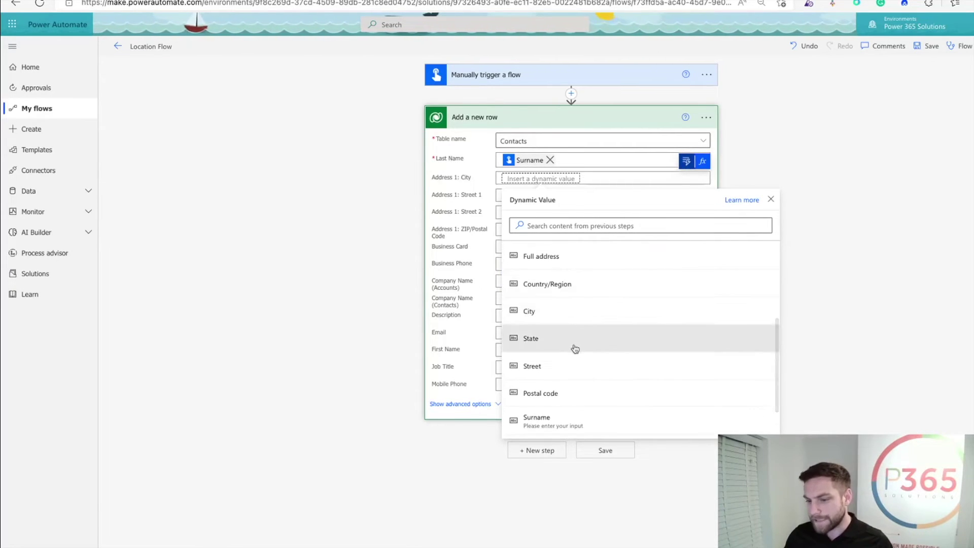
pyautogui.scroll(-1, 645, 380)
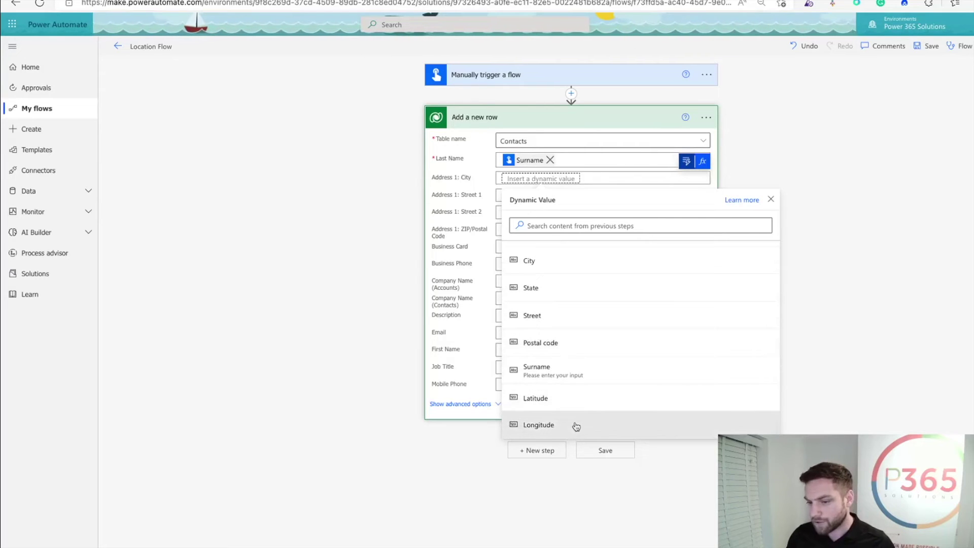
pyautogui.click(555, 265)
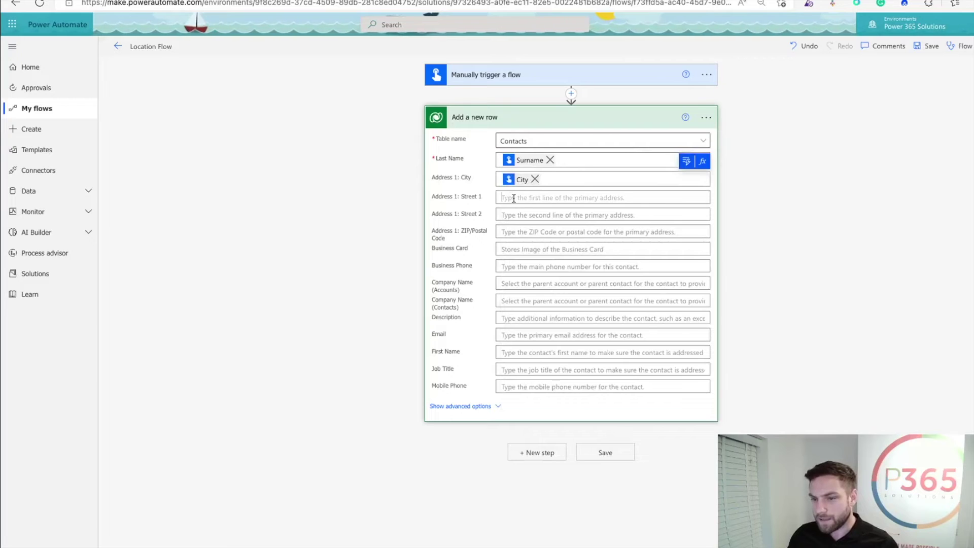
pyautogui.click(686, 180)
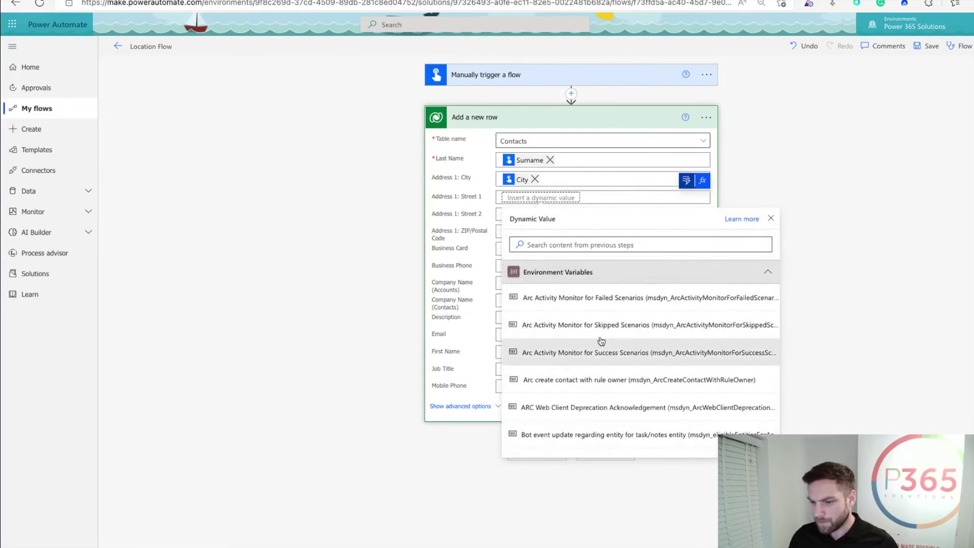
pyautogui.click(587, 282)
pyautogui.scroll(-2, 605, 315)
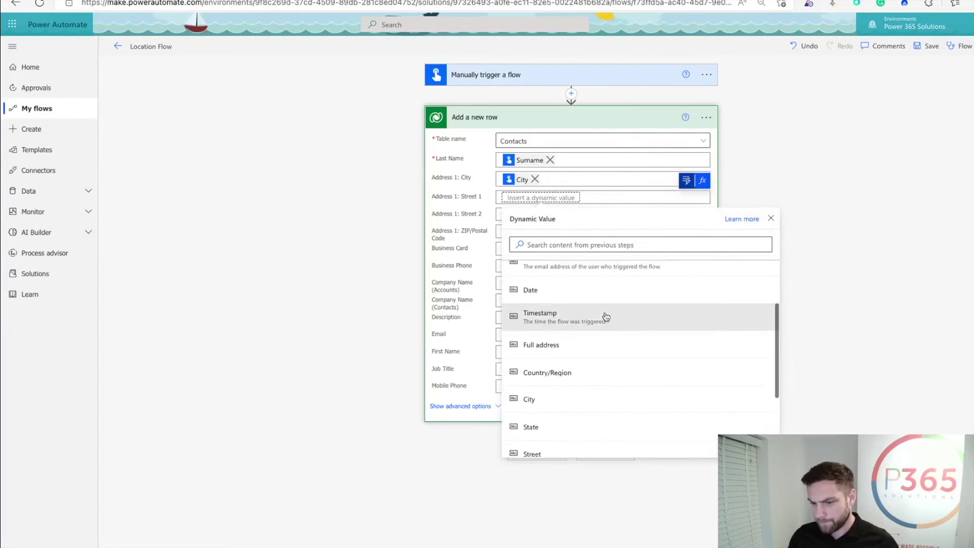
pyautogui.scroll(-1, 608, 351)
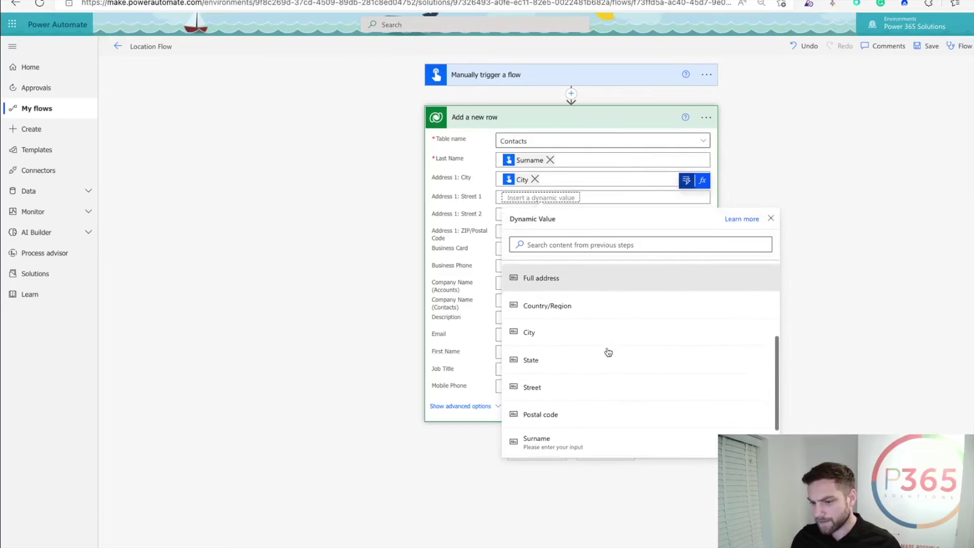
pyautogui.click(570, 386)
# - Map the trigger's Postal code into ZIP/Postal Code and show the advanced contact fields
pyautogui.click(514, 234)
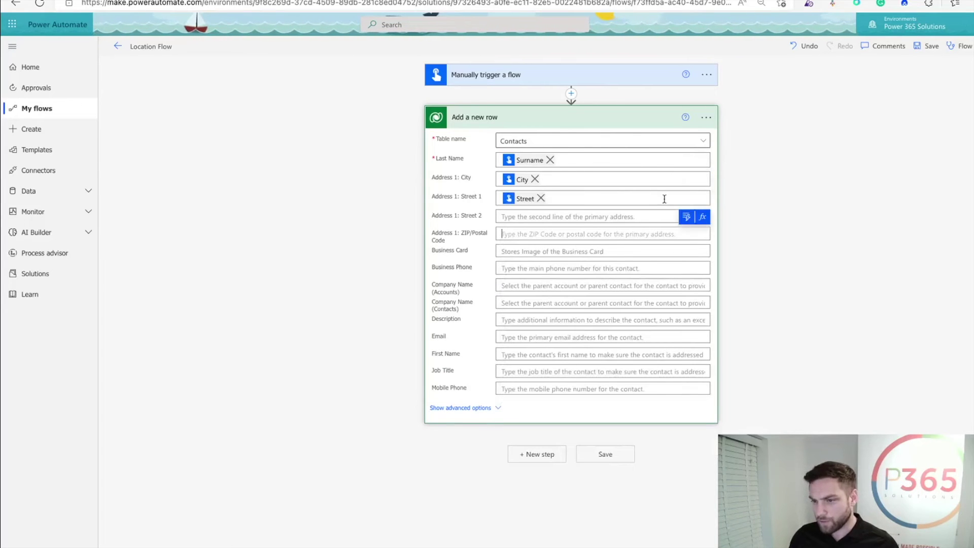
pyautogui.click(686, 216)
pyautogui.scroll(-1, 630, 465)
pyautogui.scroll(1, 634, 406)
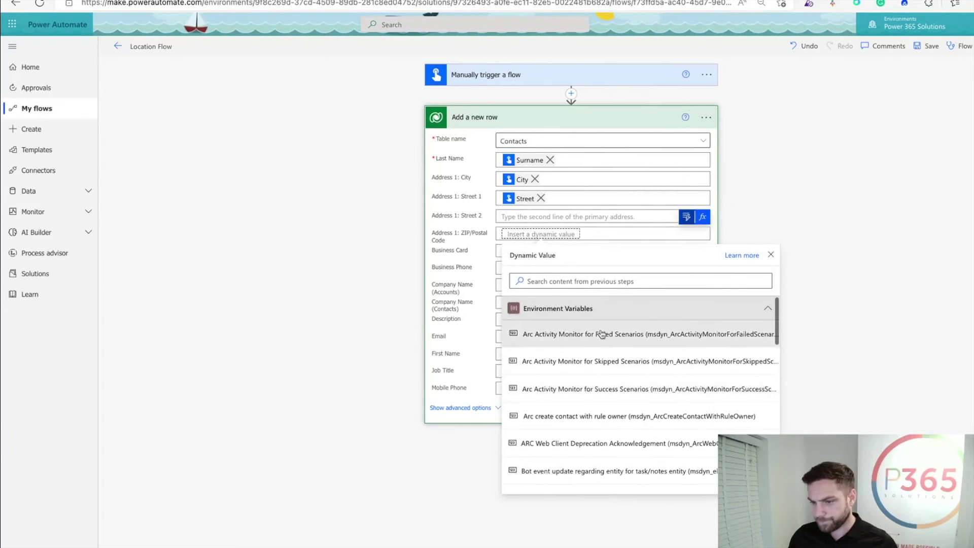
pyautogui.click(610, 313)
pyautogui.scroll(-3, 608, 385)
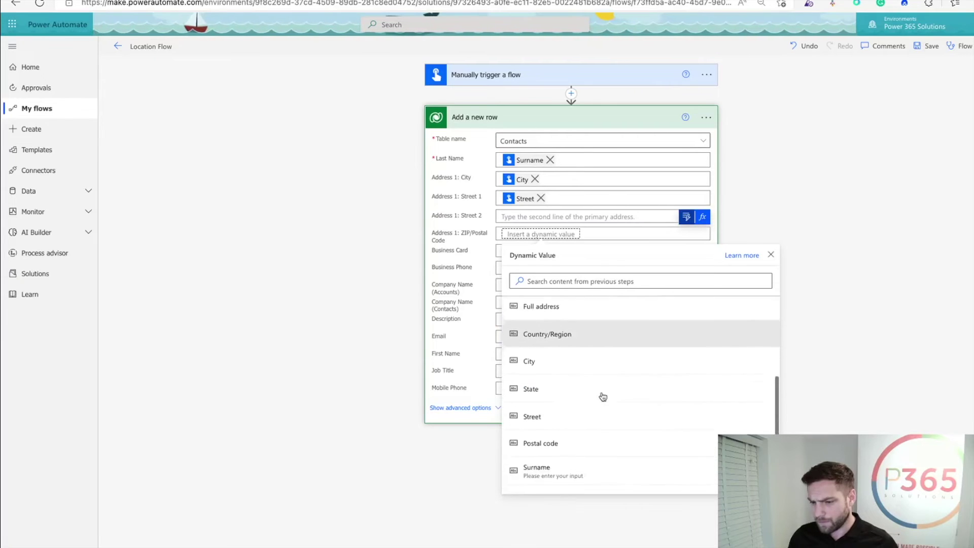
pyautogui.click(561, 404)
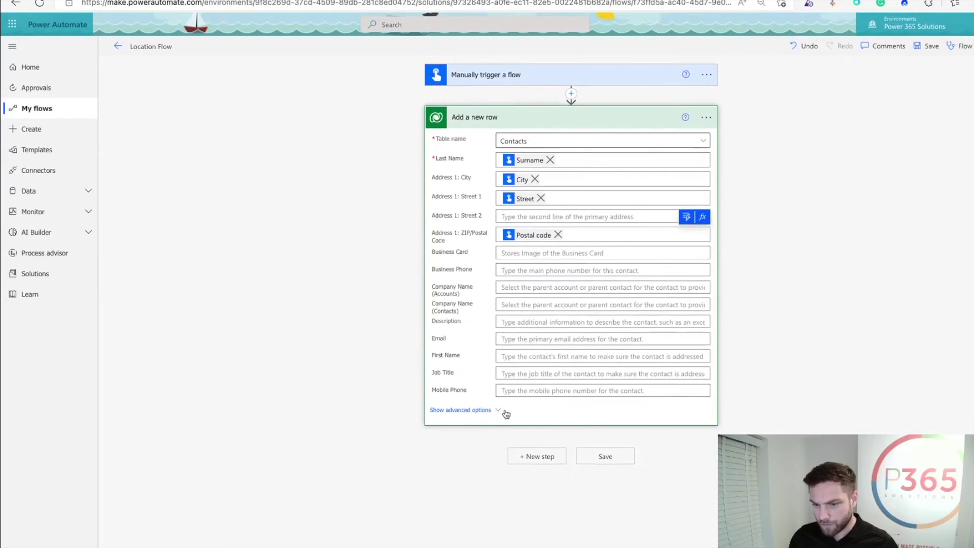
pyautogui.click(463, 410)
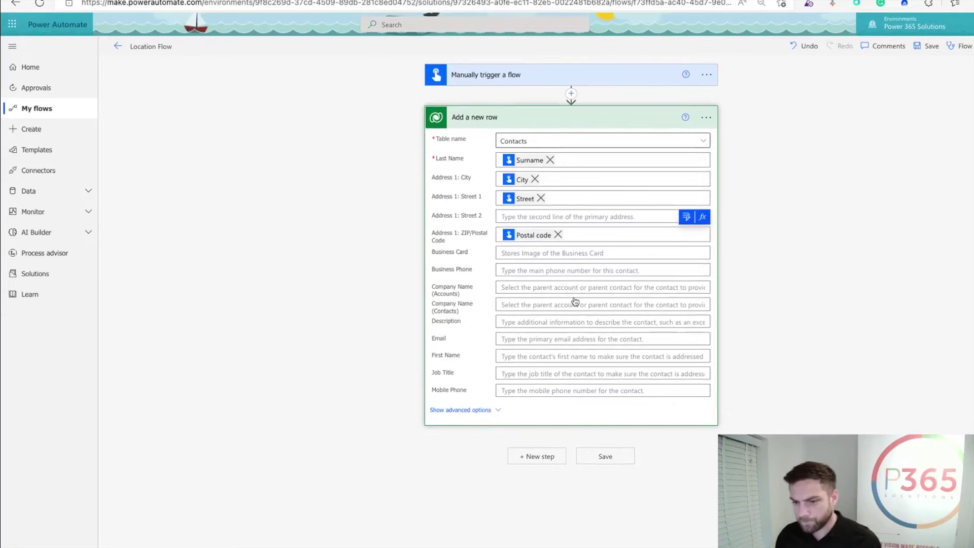
# - Map the trigger's Latitude and Longitude into the Address 1: Latitude and Longitude fields
pyautogui.scroll(-5, 574, 297)
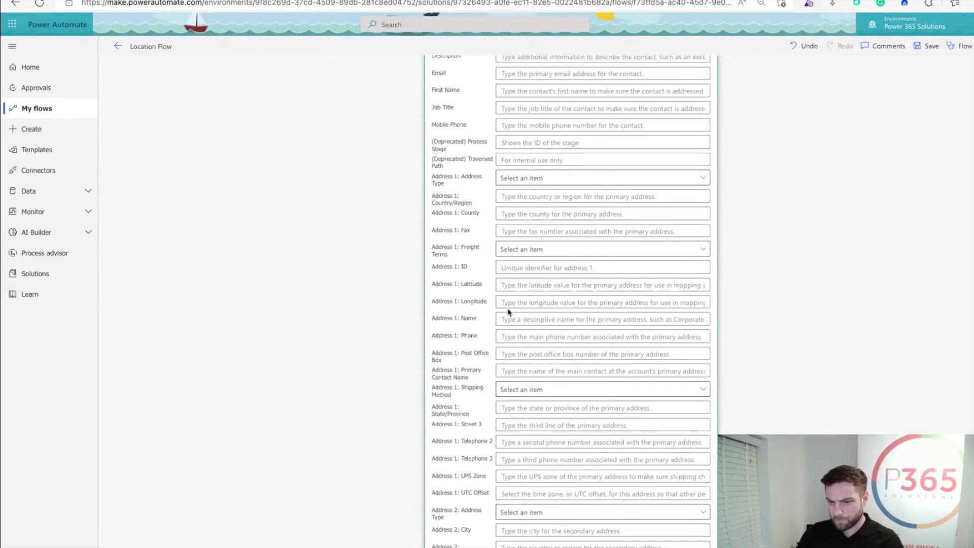
pyautogui.click(519, 288)
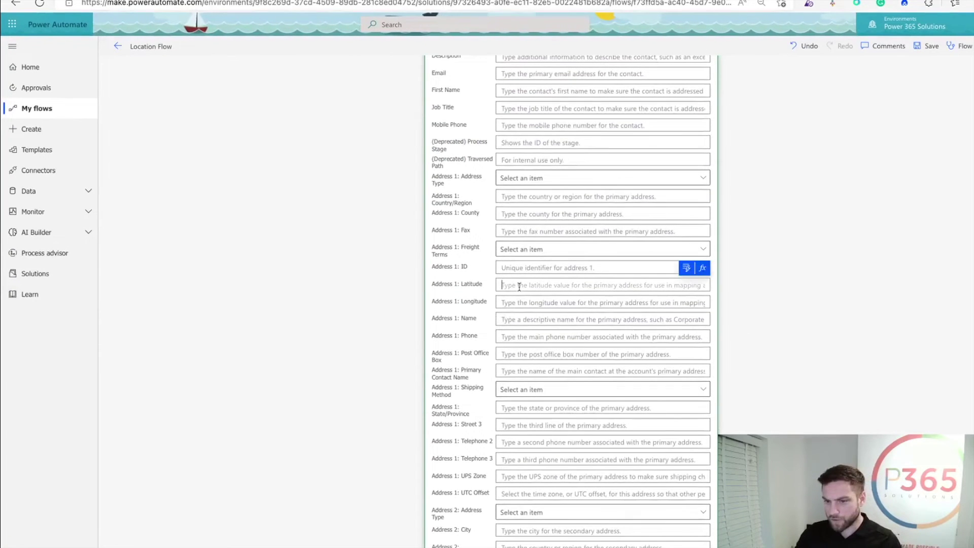
pyautogui.click(686, 267)
pyautogui.click(590, 364)
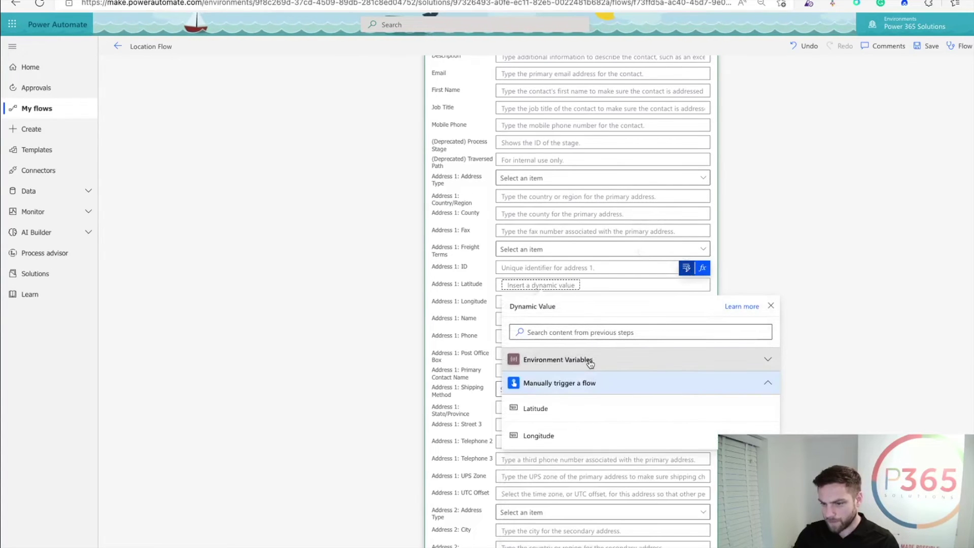
pyautogui.click(531, 411)
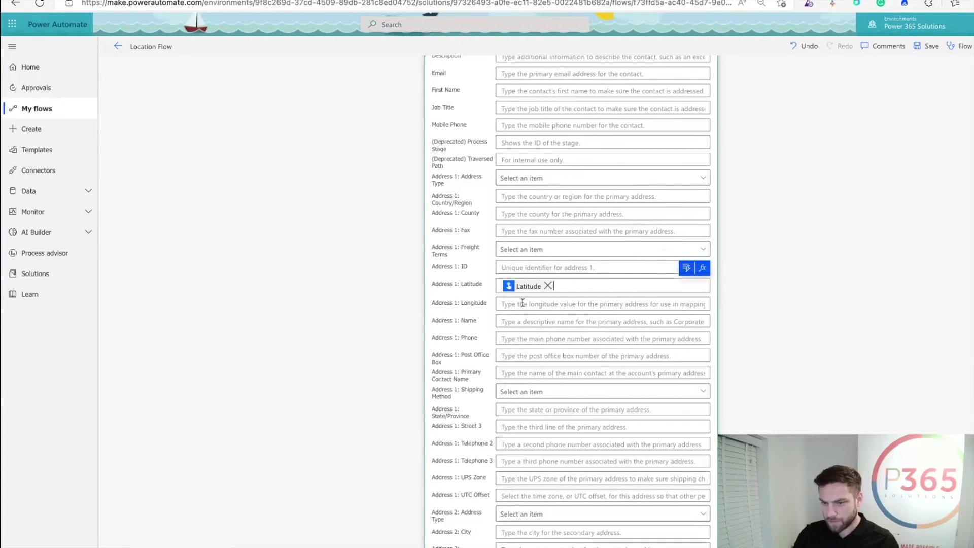
pyautogui.click(659, 305)
pyautogui.click(562, 380)
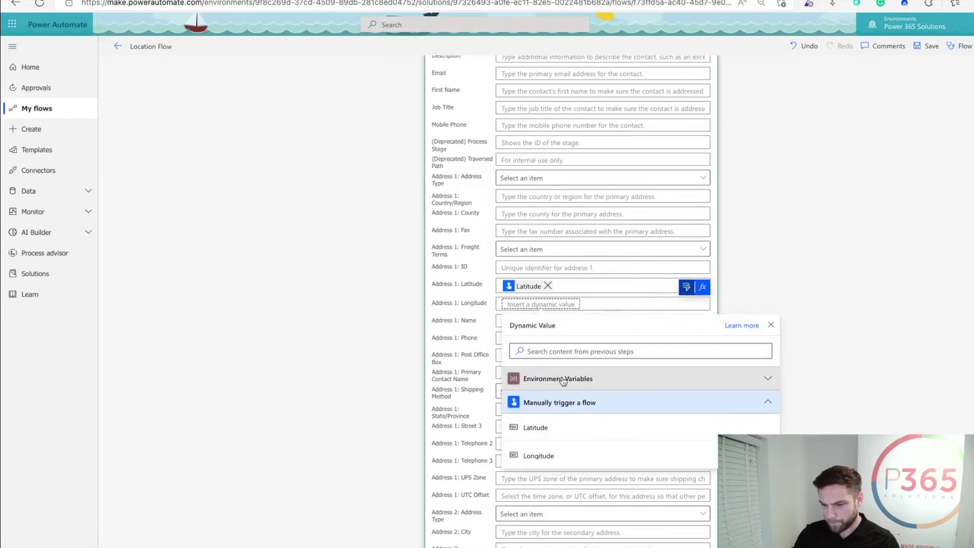
pyautogui.click(527, 455)
# - Save the Location Flow
pyautogui.scroll(2, 784, 312)
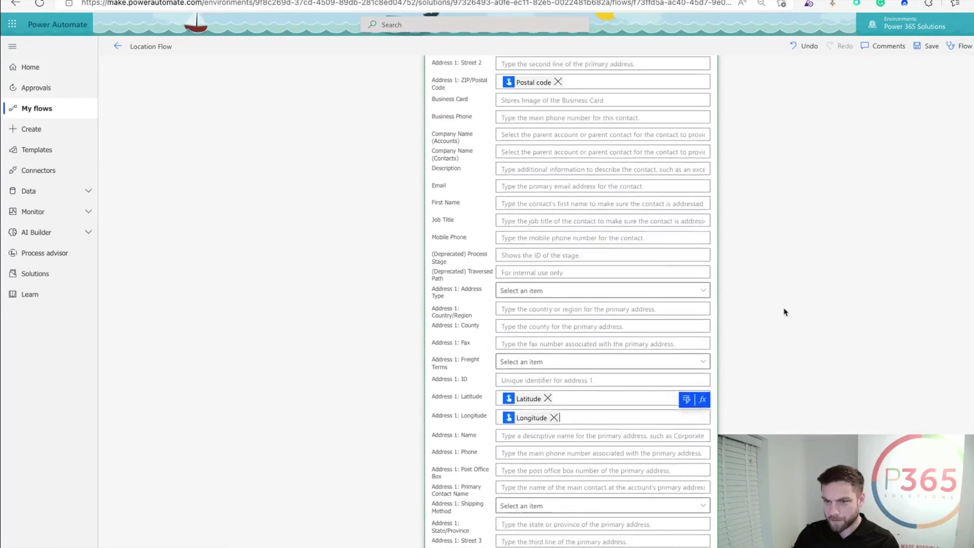
pyautogui.scroll(2, 784, 312)
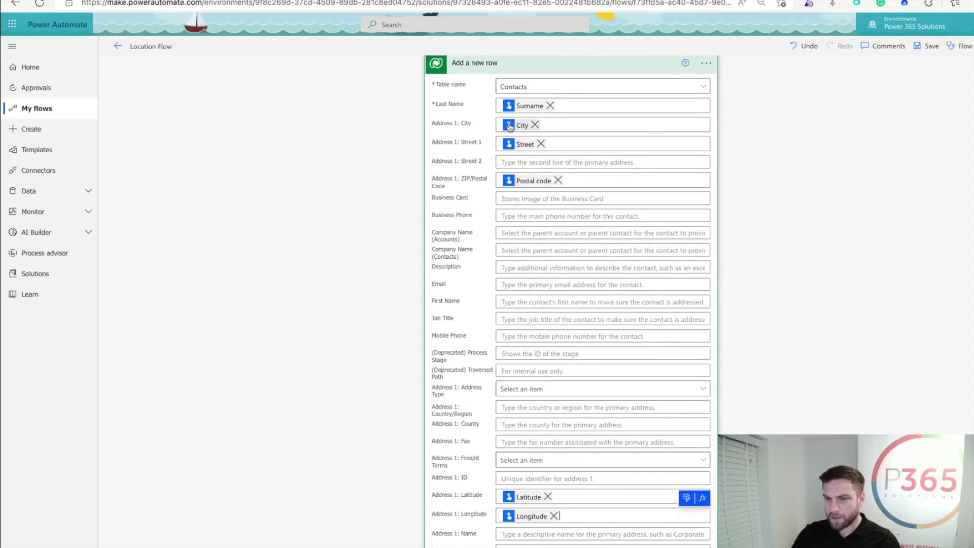
pyautogui.click(888, 219)
pyautogui.click(929, 46)
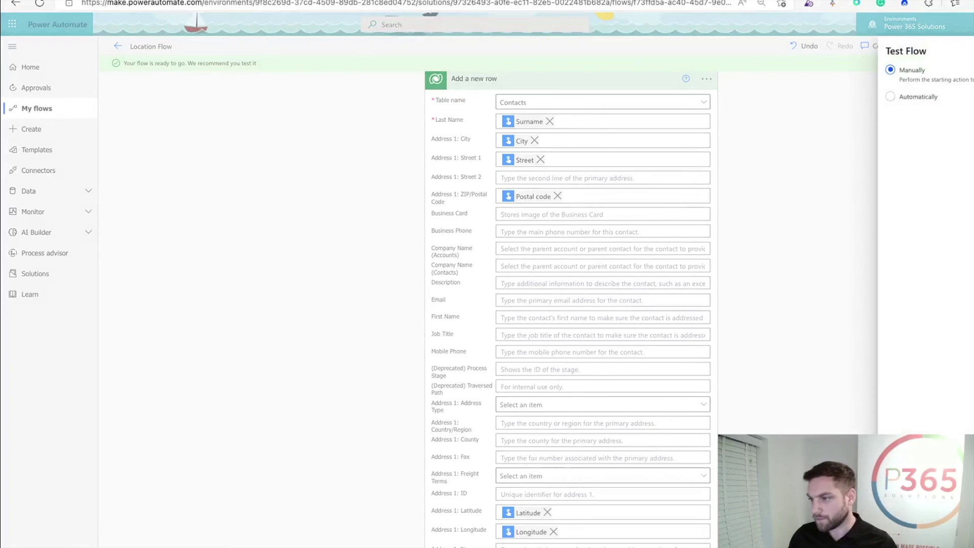
# - Run a manual test of the flow, entering a test surname for the new contact
pyautogui.click(908, 531)
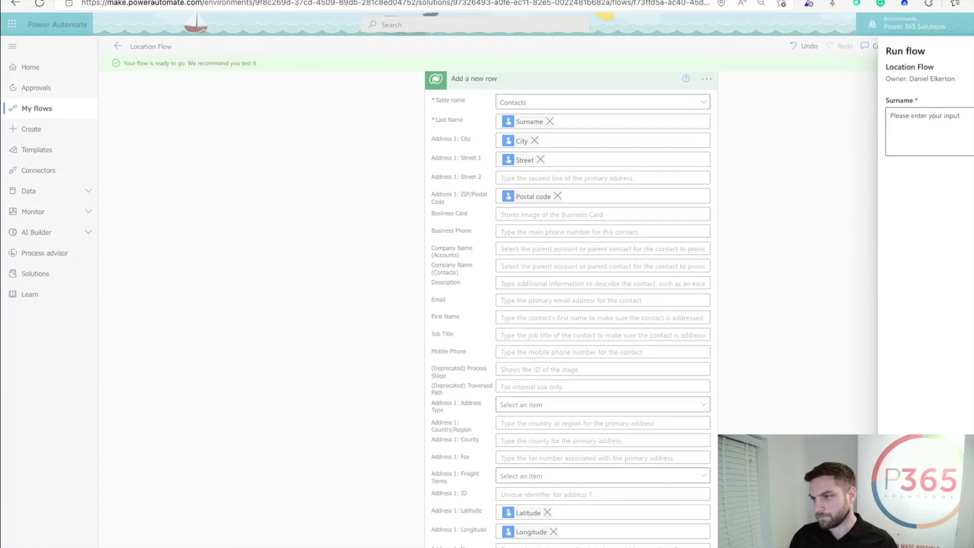
pyautogui.click(929, 131)
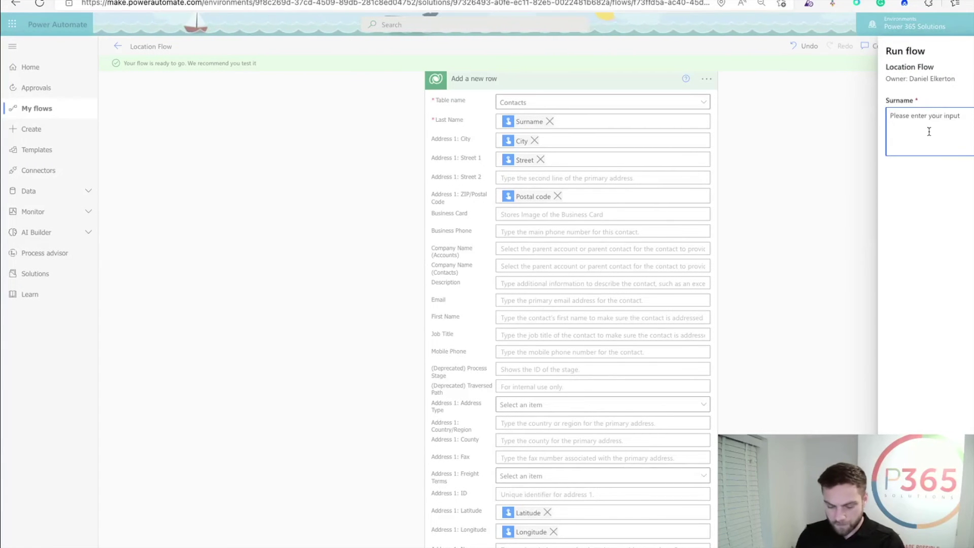
pyautogui.write('Elkerton Test Location')
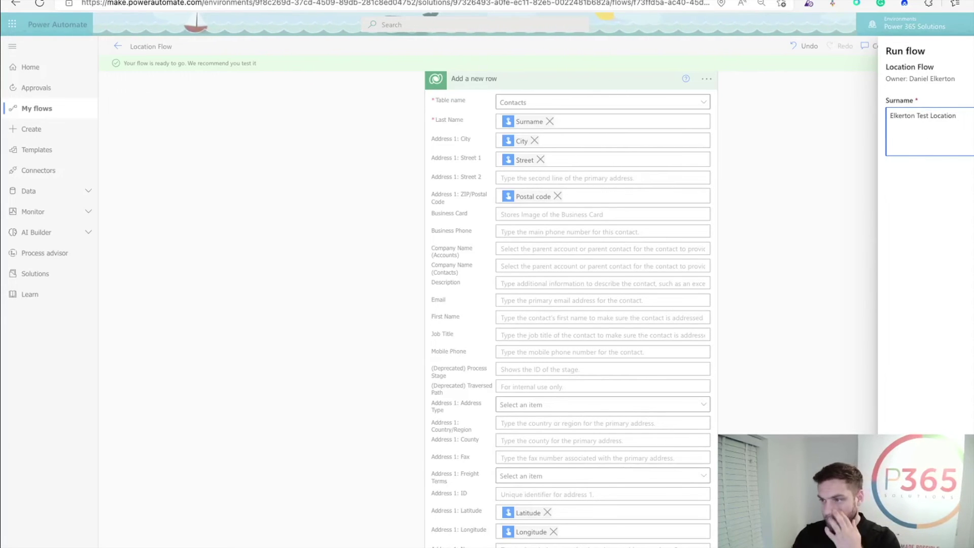
pyautogui.click(932, 303)
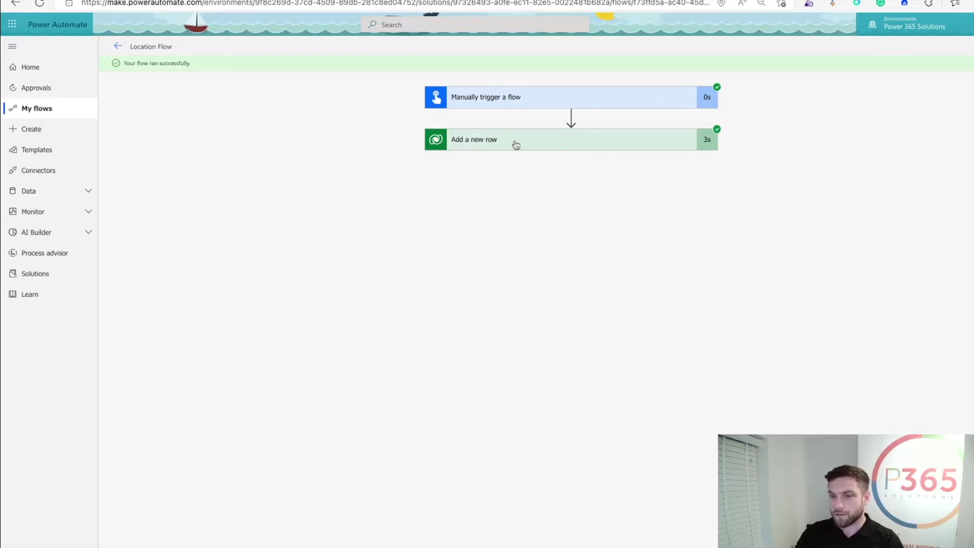
# - Check the Add a new row raw outputs for latitude 52.54262 and longitude -1.44663
pyautogui.click(492, 147)
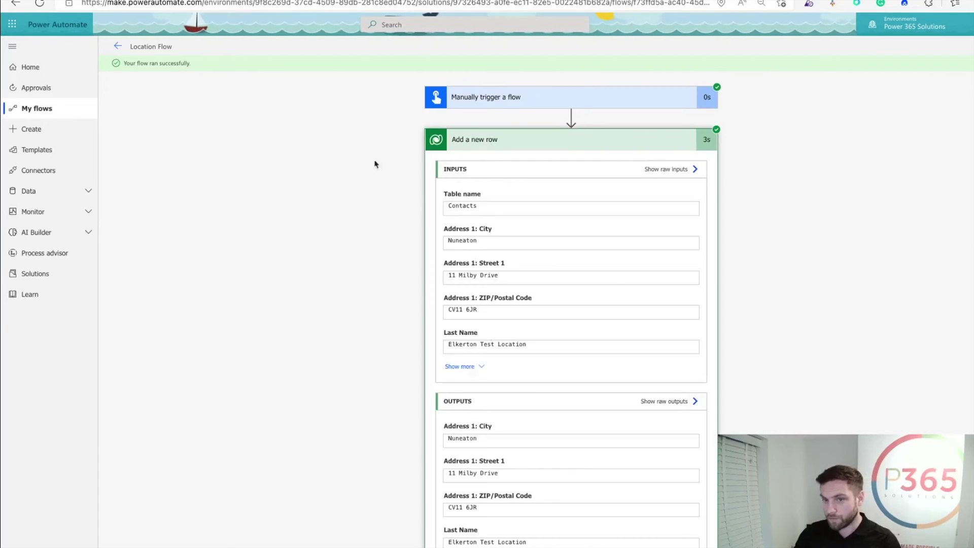
pyautogui.scroll(-3, 909, 319)
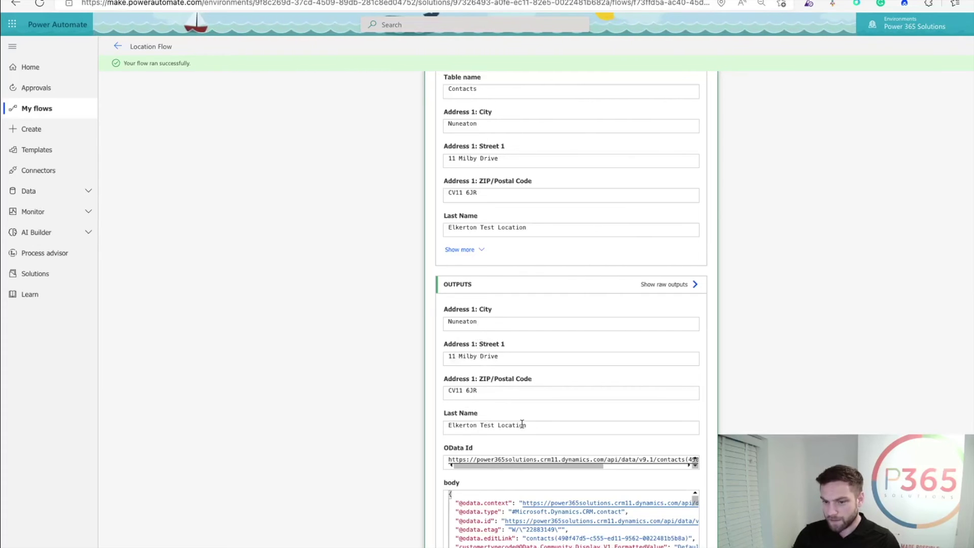
pyautogui.scroll(-1, 563, 412)
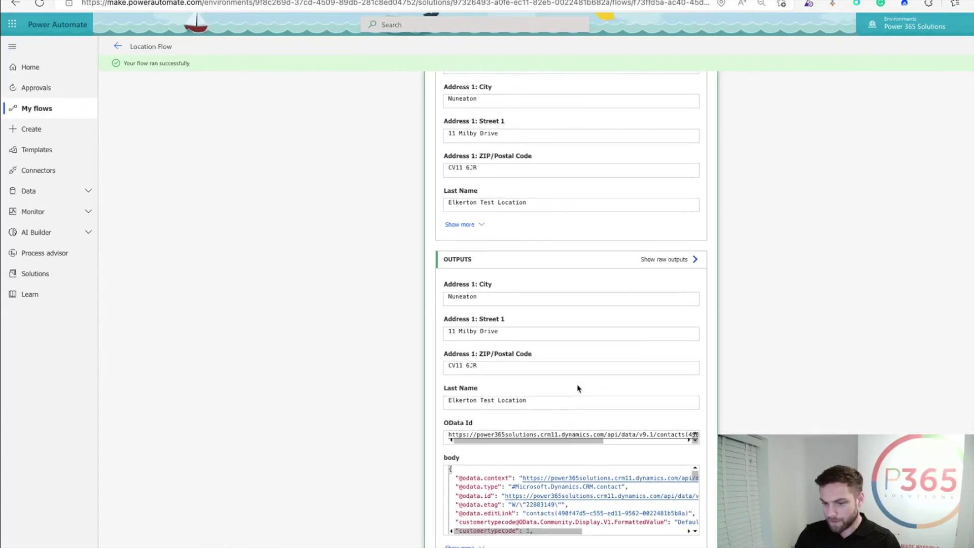
pyautogui.click(655, 259)
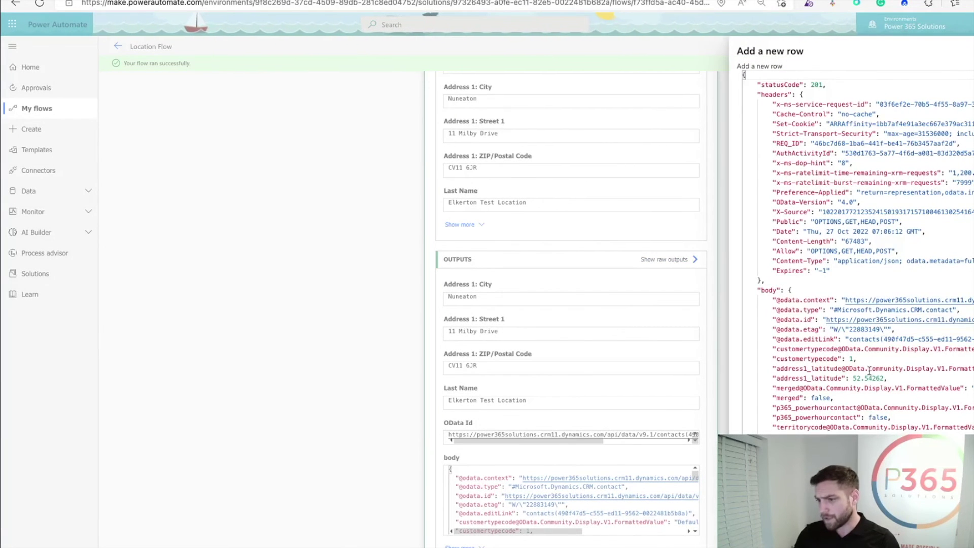
pyautogui.scroll(-4, 869, 373)
pyautogui.scroll(4, 870, 361)
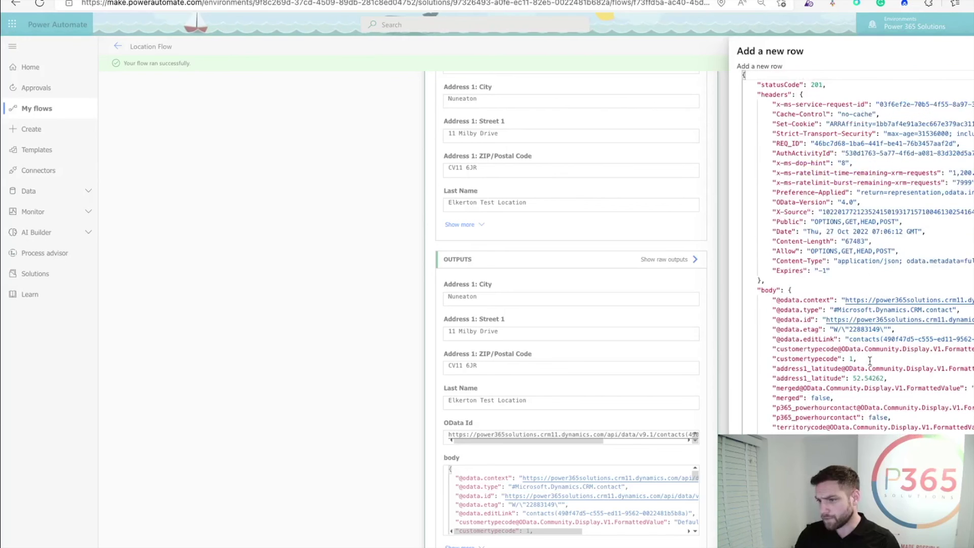
pyautogui.scroll(-3, 902, 351)
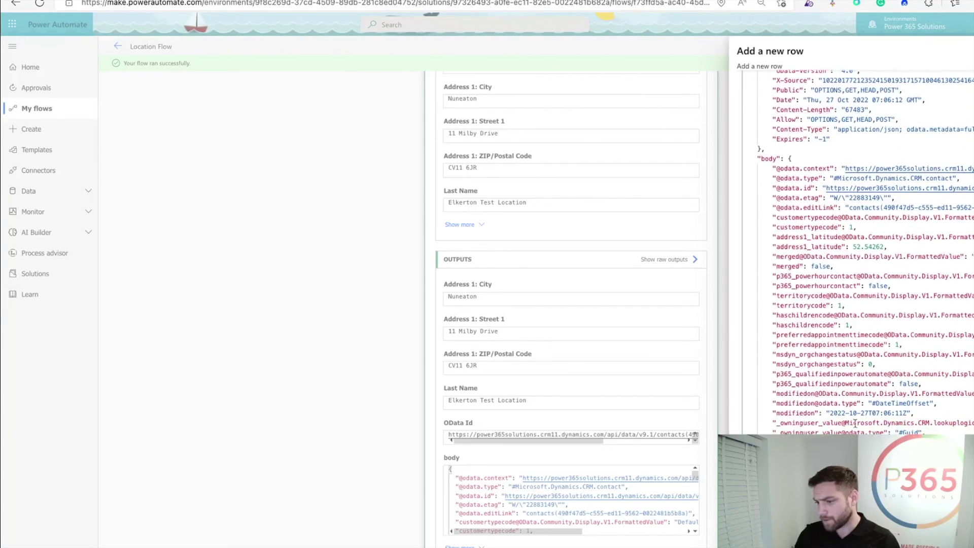
pyautogui.scroll(-1, 883, 432)
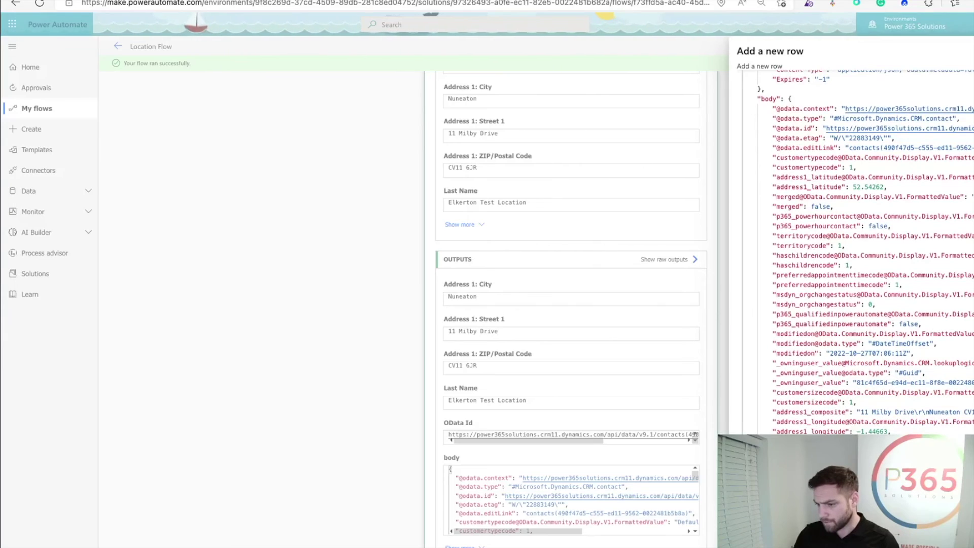
pyautogui.scroll(-5, 865, 254)
pyautogui.scroll(6, 866, 253)
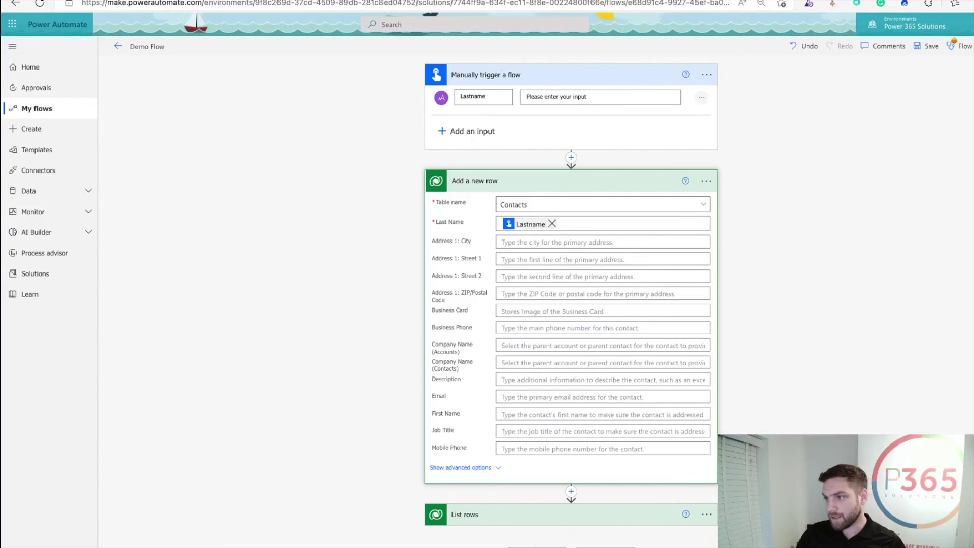
# - Dismiss the Demo Flow test panel and switch to the Dynamics 365 Contacts Location view
pyautogui.click(907, 79)
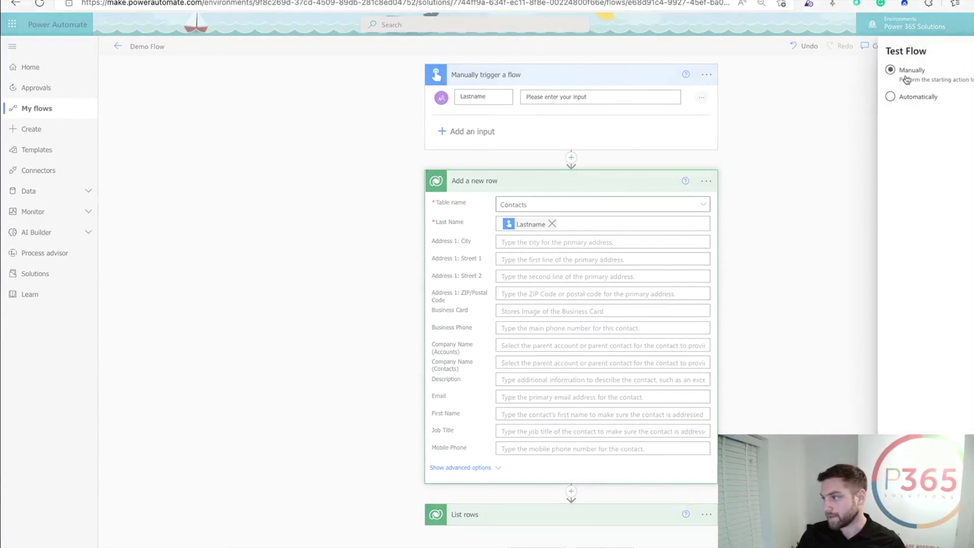
pyautogui.click(793, 97)
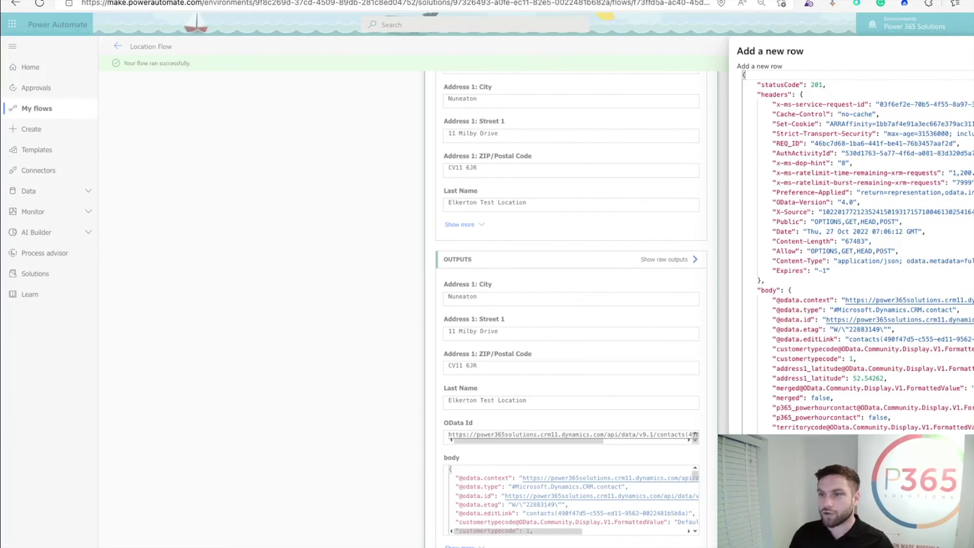
pyautogui.hotkey('ctrl', 'Tab')
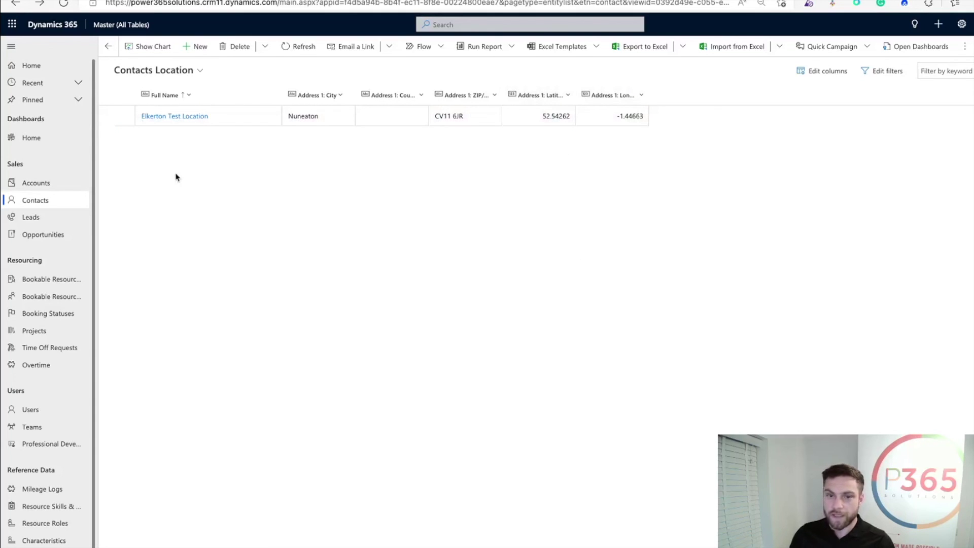
# - Open the test contact's record and view its address card with the pinned map location
pyautogui.click(192, 118)
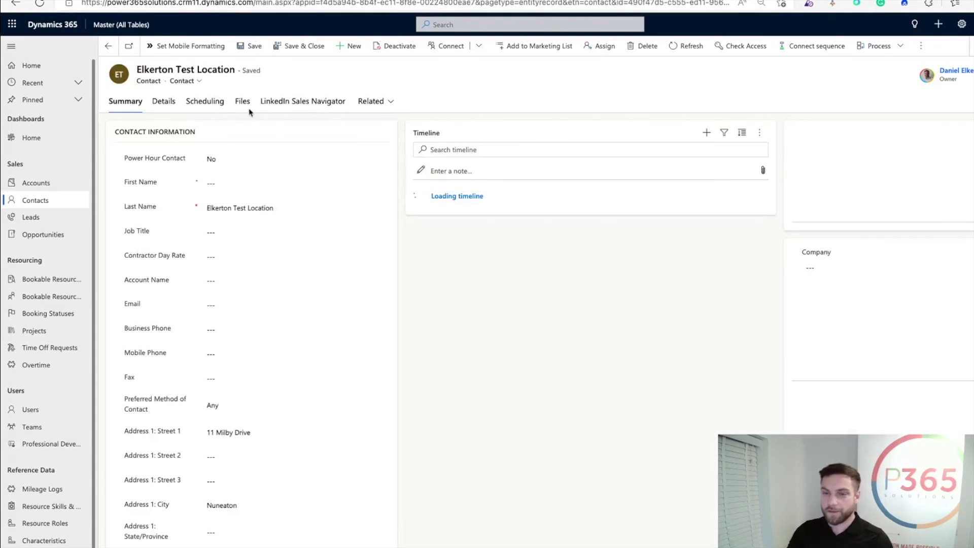
pyautogui.scroll(-5, 474, 317)
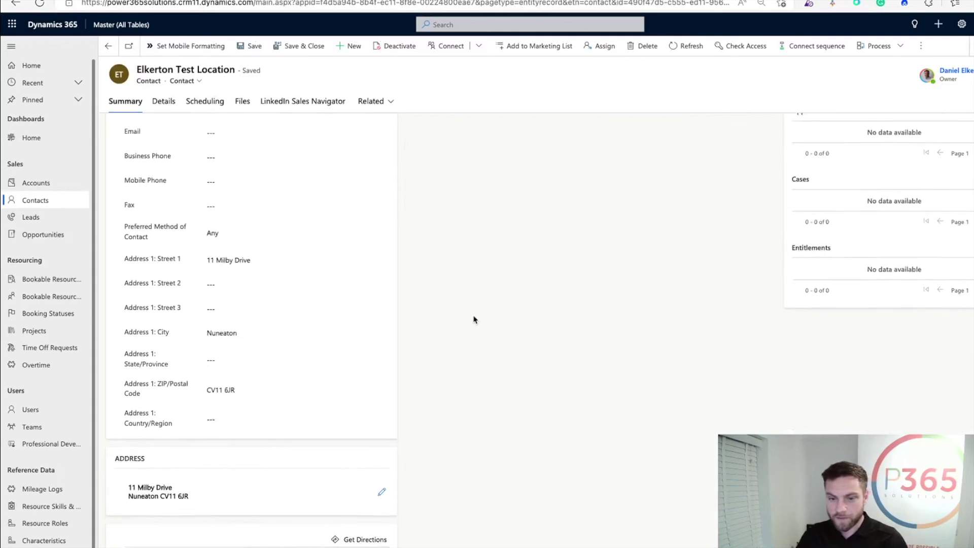
pyautogui.scroll(-1, 579, 298)
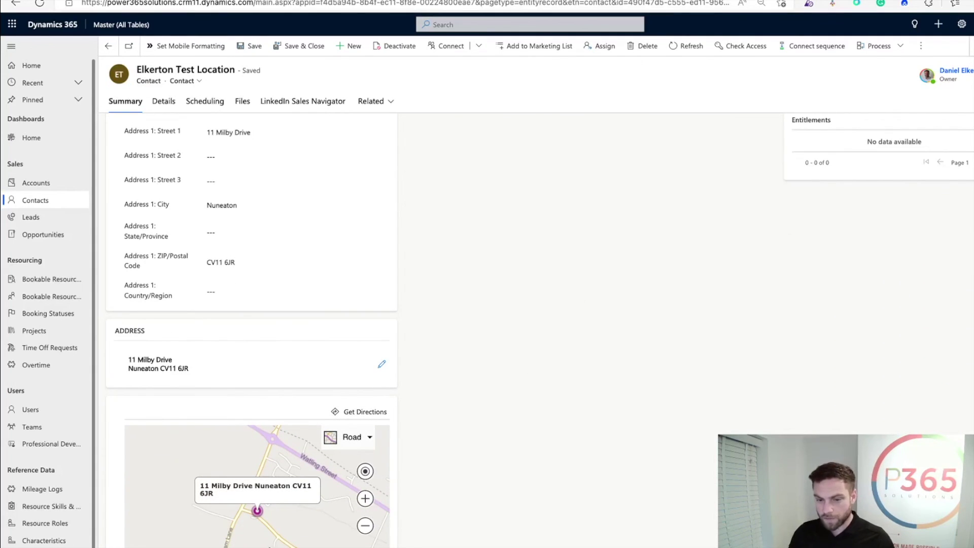